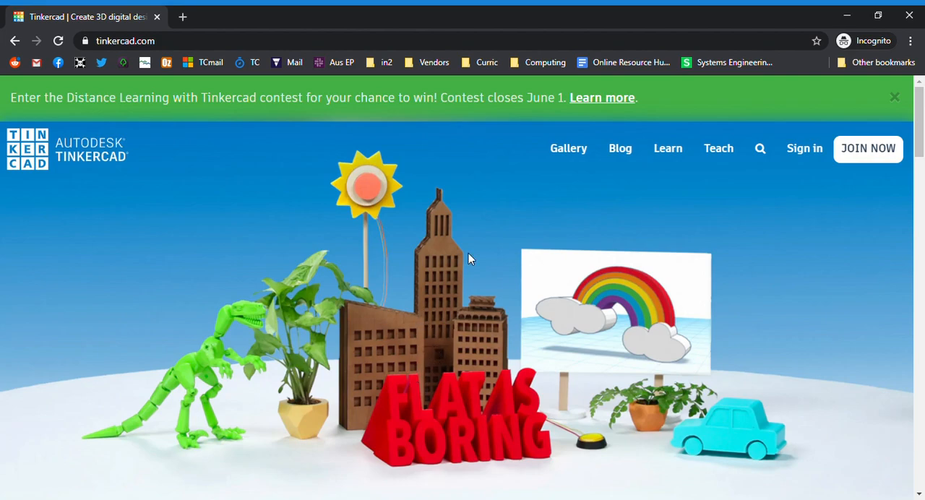
Sign in to Tinkercad with an Autodesk account using the account e-mail
{"action": "left_click", "coordinate": [807, 150]}
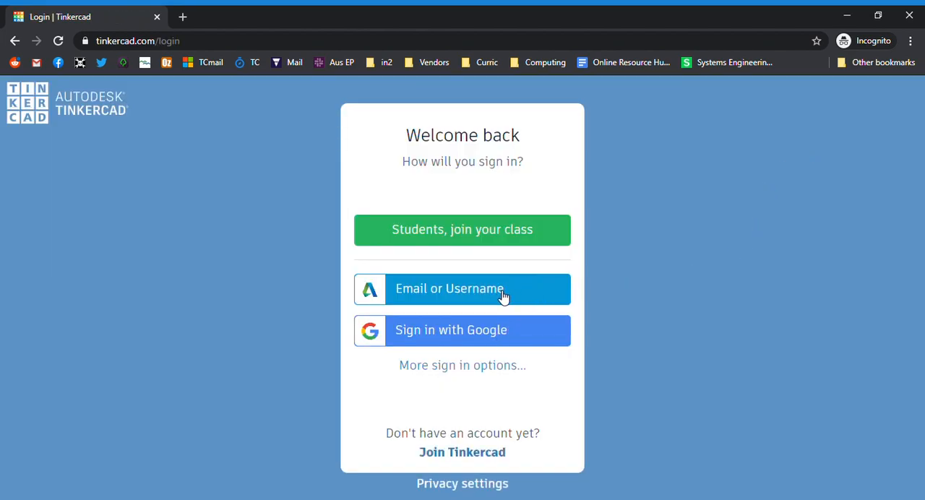
{"action": "left_click", "coordinate": [502, 297]}
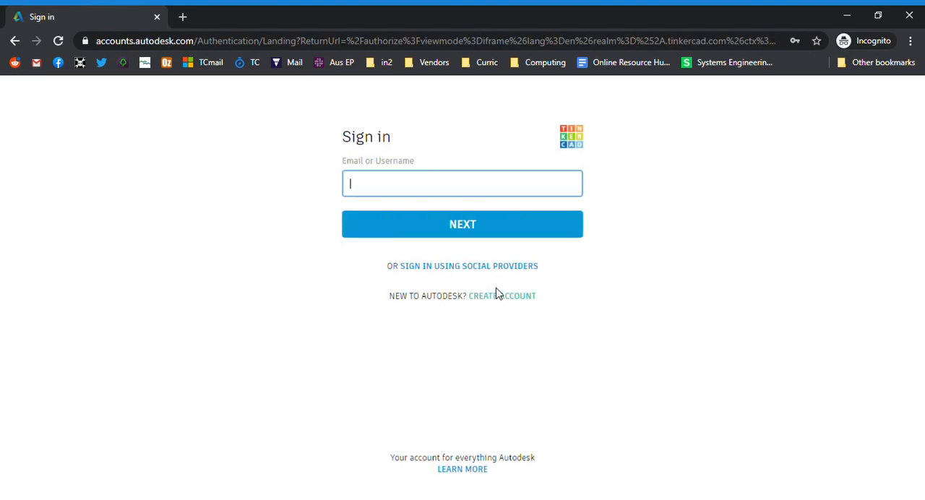
{"action": "type", "text": "tr"}
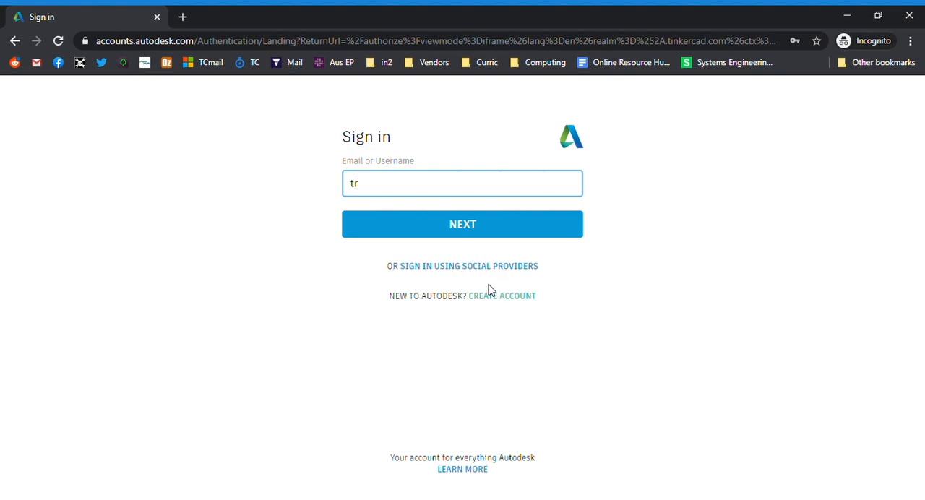
{"action": "left_click", "coordinate": [458, 230]}
{"action": "left_click", "coordinate": [465, 228]}
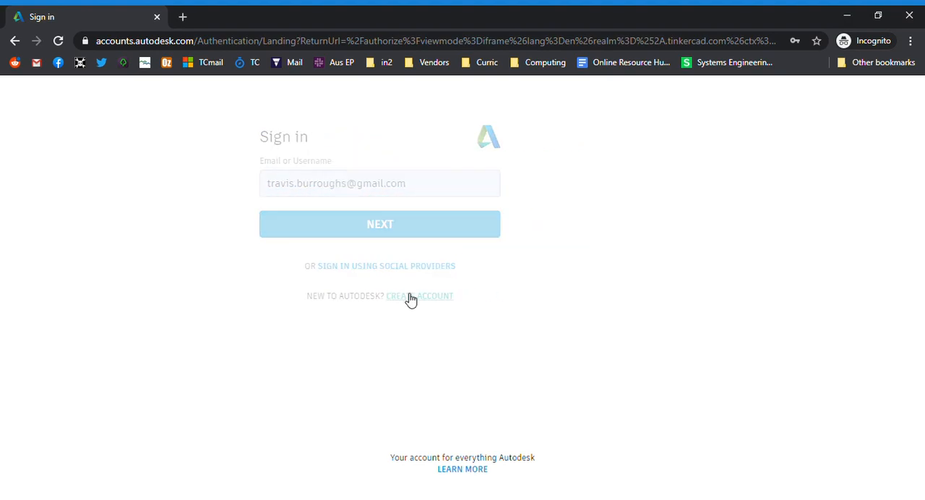
{"action": "left_click", "coordinate": [409, 299]}
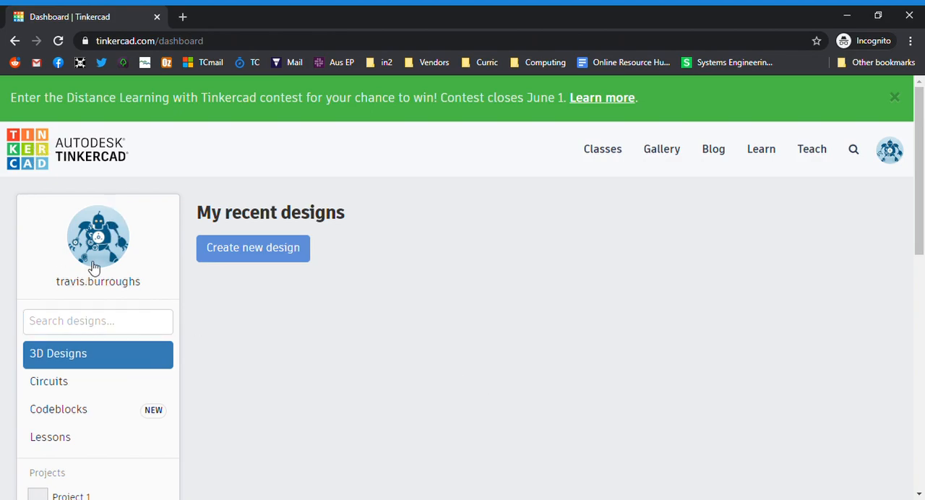
Open the Circuits section of the dashboard and create a new circuit
{"action": "left_click", "coordinate": [133, 330]}
{"action": "scroll", "coordinate": [130, 328], "scroll_direction": "down", "scroll_amount": 2}
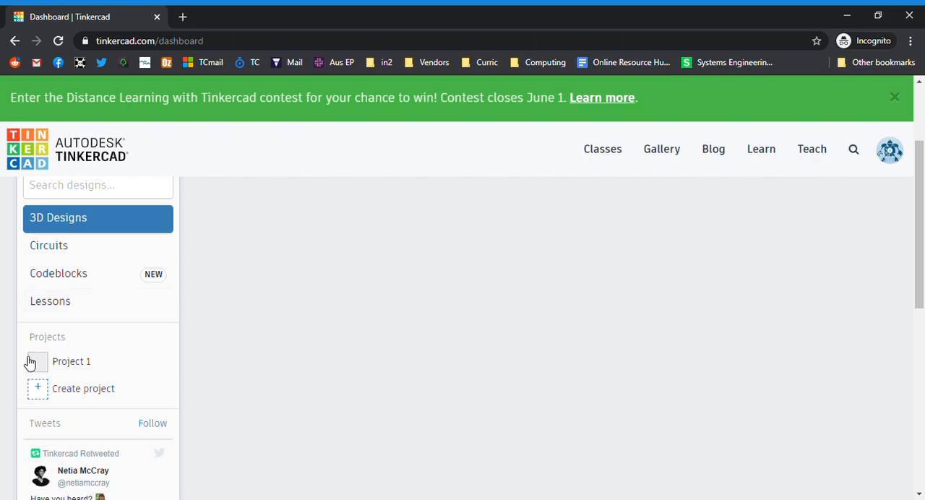
{"action": "left_click", "coordinate": [71, 258]}
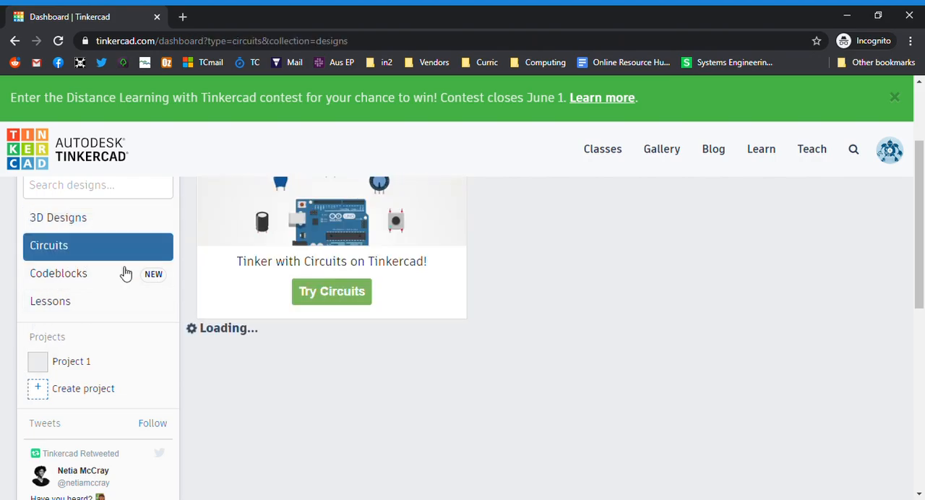
{"action": "scroll", "coordinate": [223, 403], "scroll_direction": "down", "scroll_amount": 1}
{"action": "scroll", "coordinate": [221, 404], "scroll_direction": "up", "scroll_amount": 1}
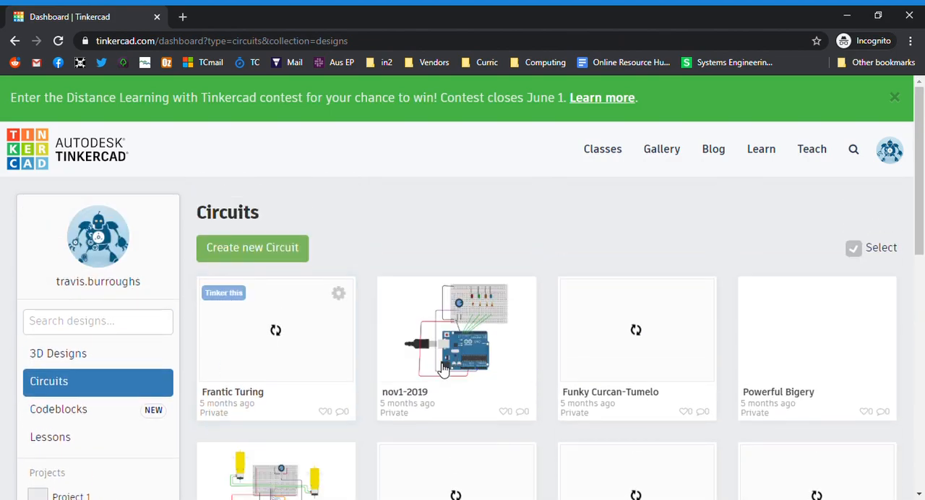
{"action": "scroll", "coordinate": [288, 365], "scroll_direction": "down", "scroll_amount": 5}
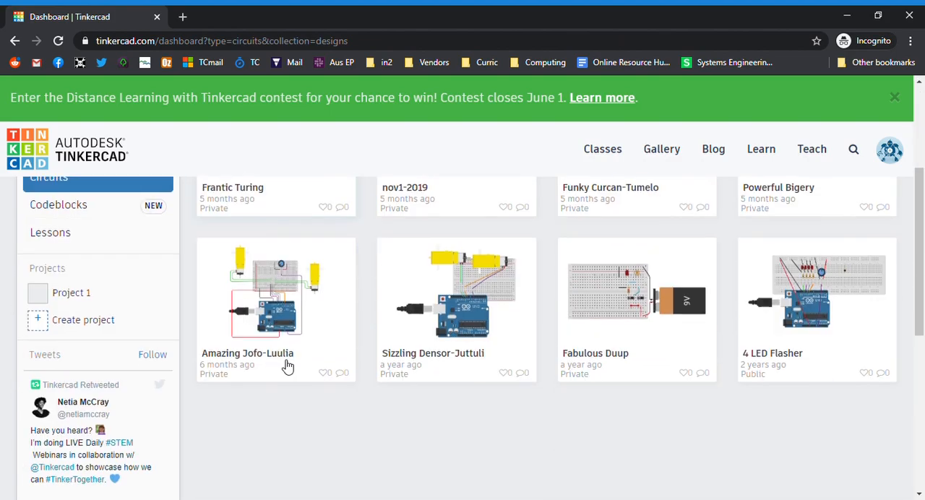
{"action": "scroll", "coordinate": [288, 366], "scroll_direction": "up", "scroll_amount": 5}
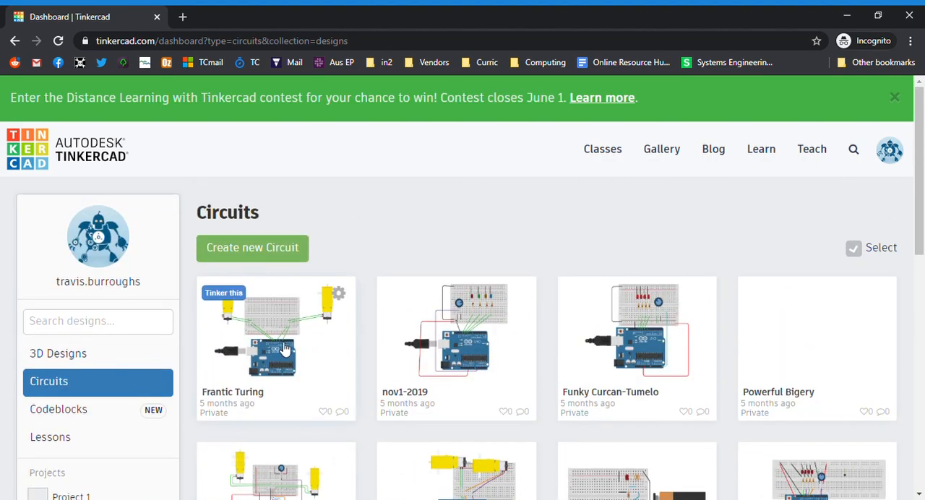
{"action": "left_click", "coordinate": [266, 250]}
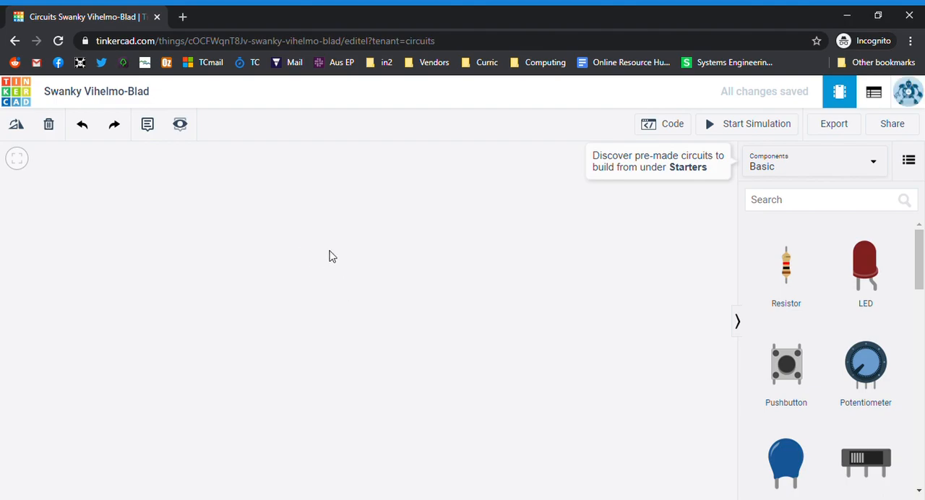
Find the Breadboard Small among the basic components and place it in the middle of the empty workspace
{"action": "scroll", "coordinate": [874, 310], "scroll_direction": "down", "scroll_amount": 5}
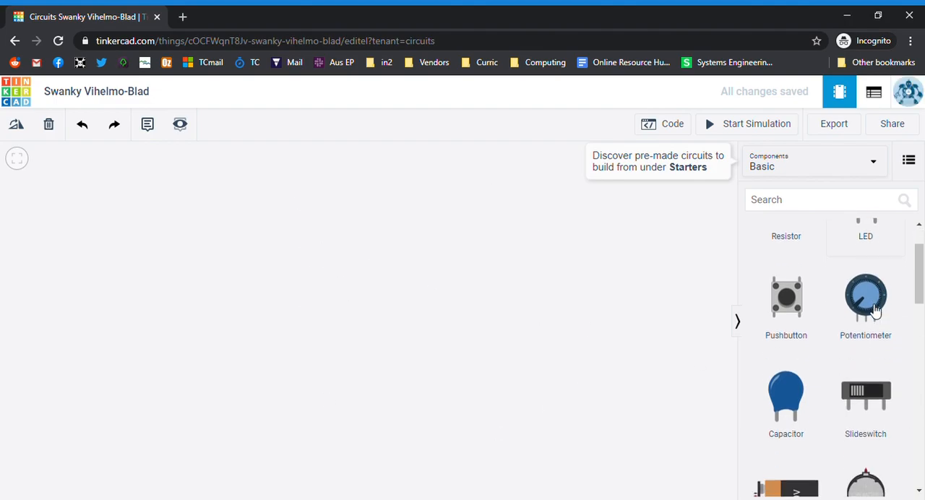
{"action": "scroll", "coordinate": [860, 325], "scroll_direction": "down", "scroll_amount": 2}
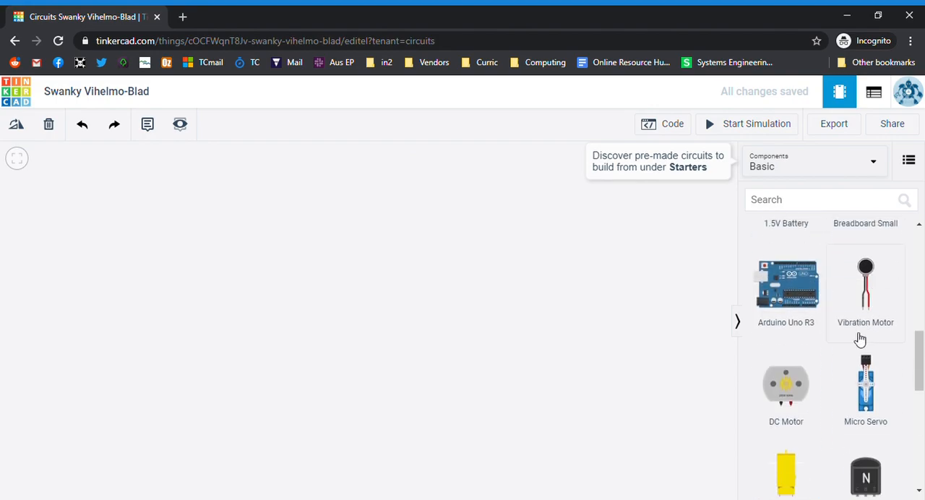
{"action": "scroll", "coordinate": [850, 355], "scroll_direction": "down", "scroll_amount": 3}
{"action": "scroll", "coordinate": [850, 355], "scroll_direction": "up", "scroll_amount": 3}
{"action": "scroll", "coordinate": [851, 355], "scroll_direction": "up", "scroll_amount": 2}
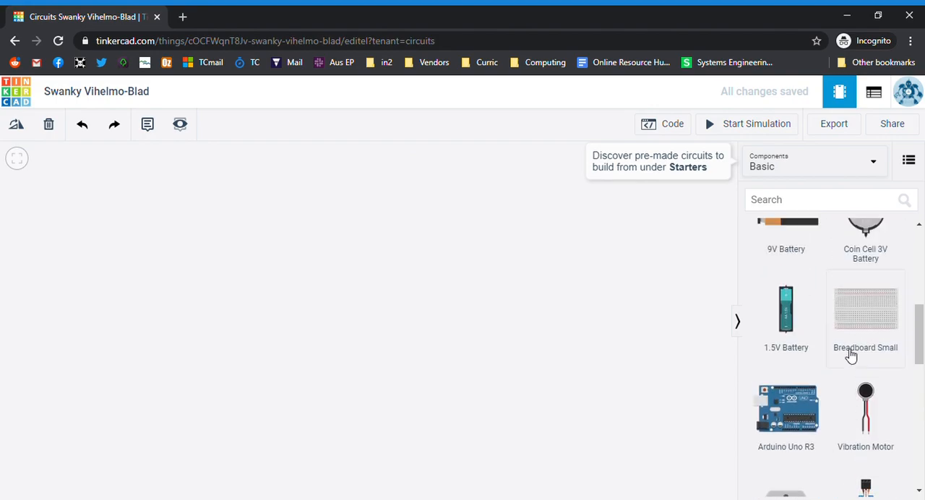
{"action": "left_click", "coordinate": [327, 311]}
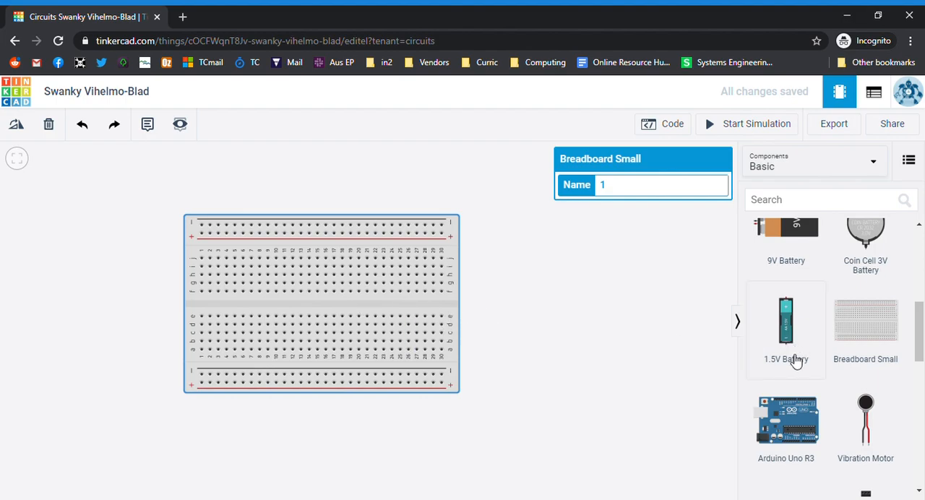
Move the breadboard up to make room and place an Arduino Uno R3 directly below it
{"action": "scroll", "coordinate": [849, 334], "scroll_direction": "down", "scroll_amount": 5}
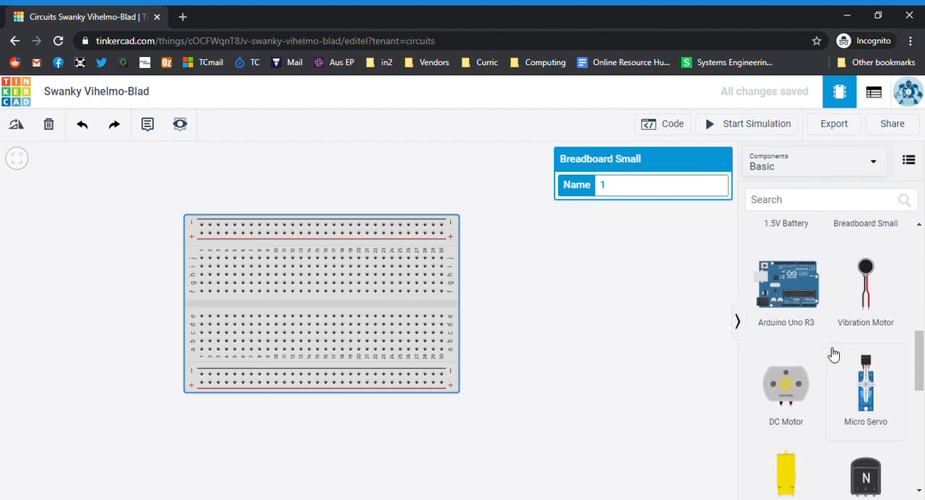
{"action": "scroll", "coordinate": [832, 355], "scroll_direction": "down", "scroll_amount": 2}
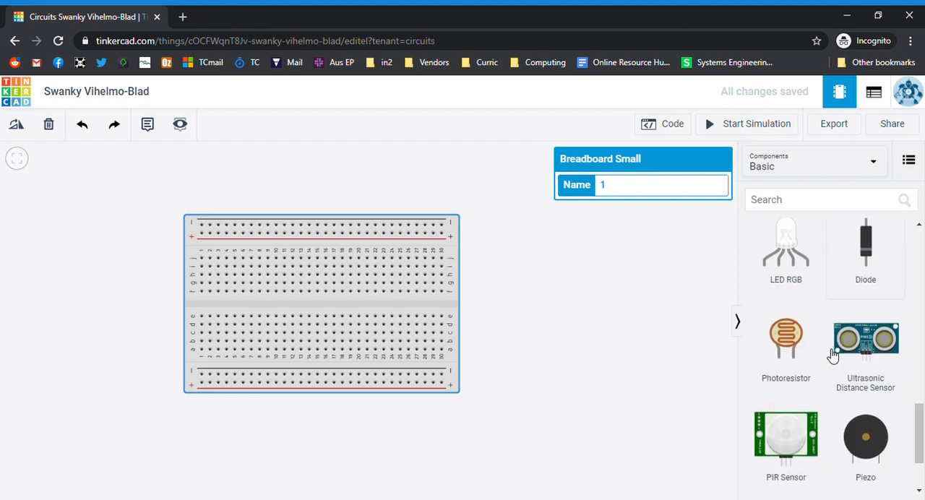
{"action": "scroll", "coordinate": [815, 359], "scroll_direction": "down", "scroll_amount": 1}
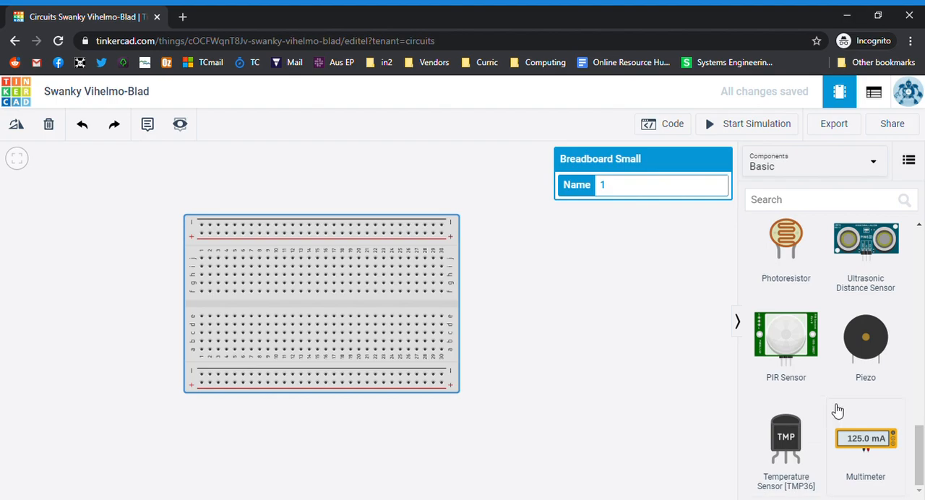
{"action": "scroll", "coordinate": [836, 410], "scroll_direction": "up", "scroll_amount": 5}
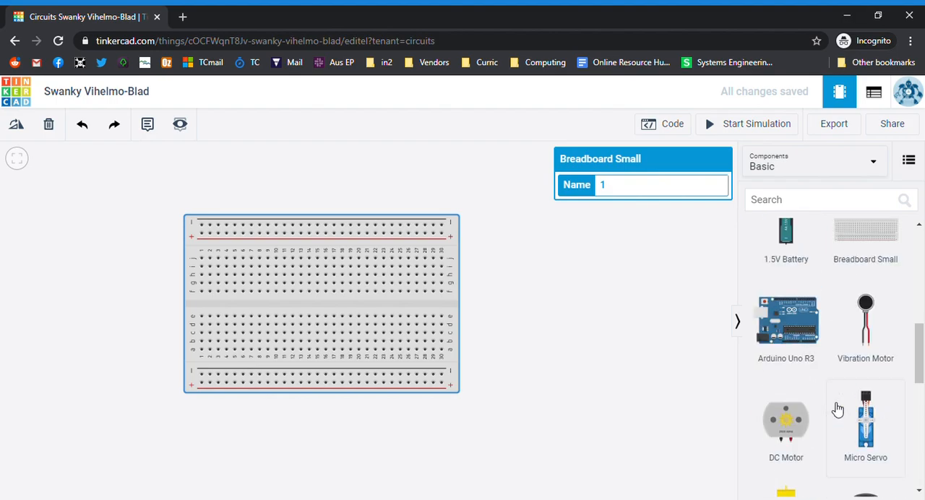
{"action": "left_click_drag", "start_coordinate": [224, 252], "coordinate": [267, 211]}
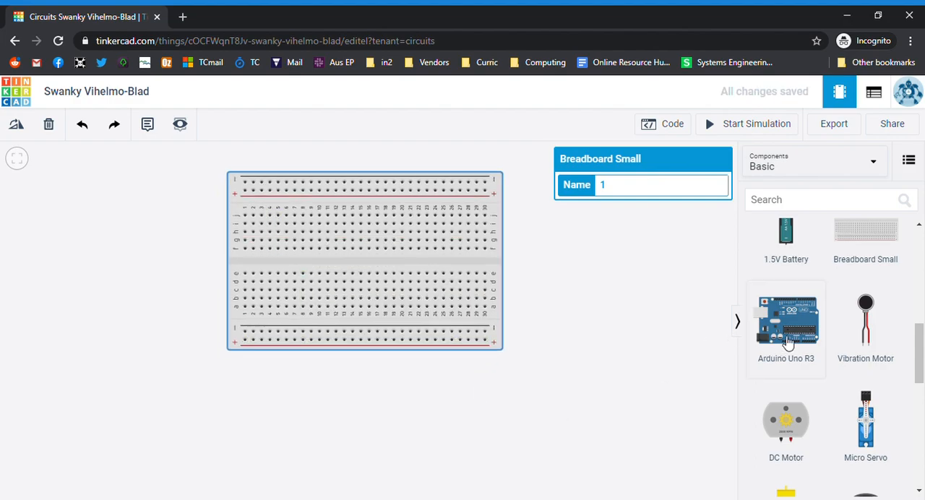
{"action": "left_click_drag", "start_coordinate": [795, 325], "coordinate": [532, 405]}
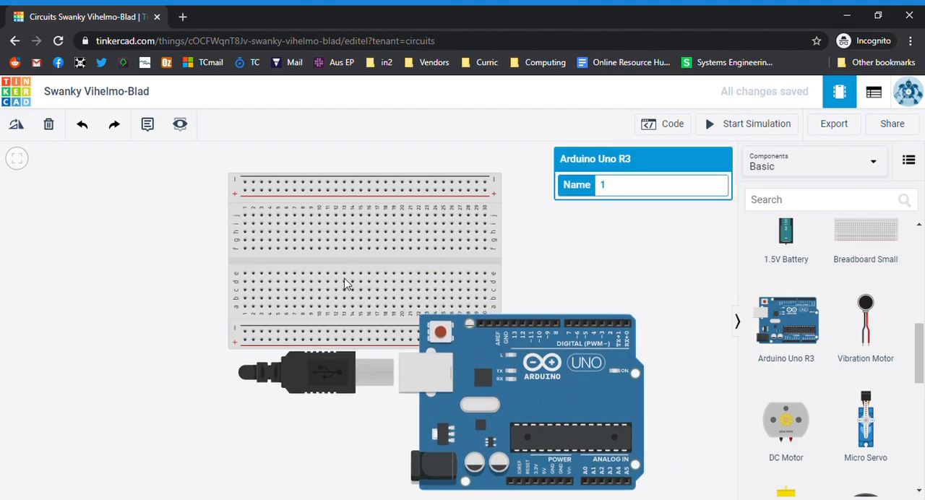
{"action": "scroll", "coordinate": [443, 227], "scroll_direction": "down", "scroll_amount": 1}
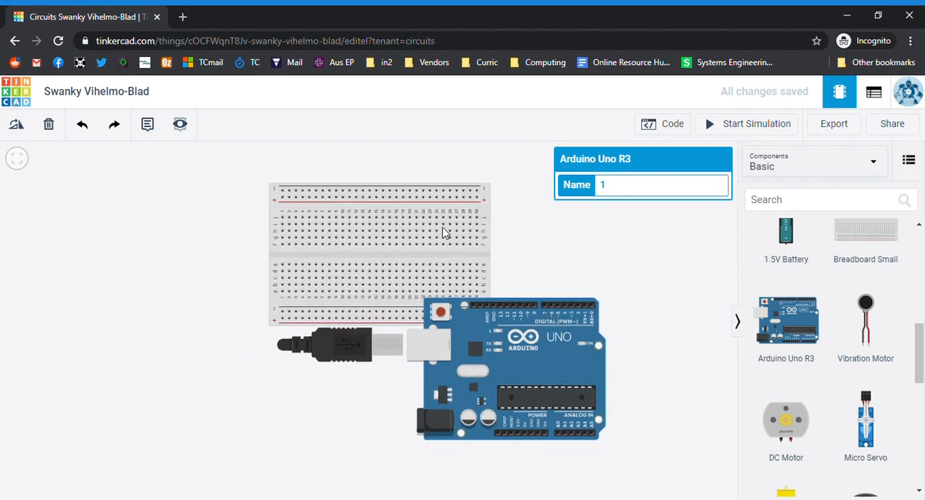
{"action": "left_click_drag", "start_coordinate": [521, 368], "coordinate": [404, 404]}
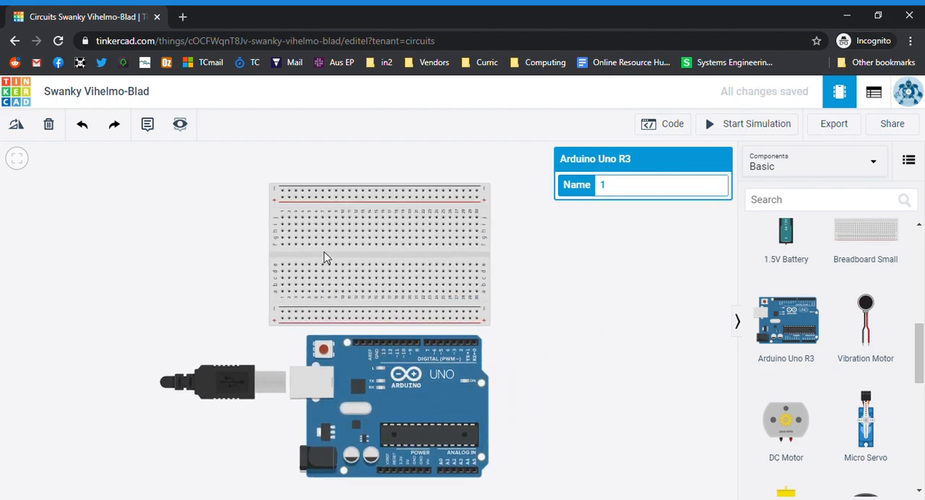
Wire the Arduino's upper GND pin to the first hole of the breadboard's lower negative rail and color the wire black
{"action": "left_click", "coordinate": [378, 341]}
{"action": "left_click", "coordinate": [283, 312]}
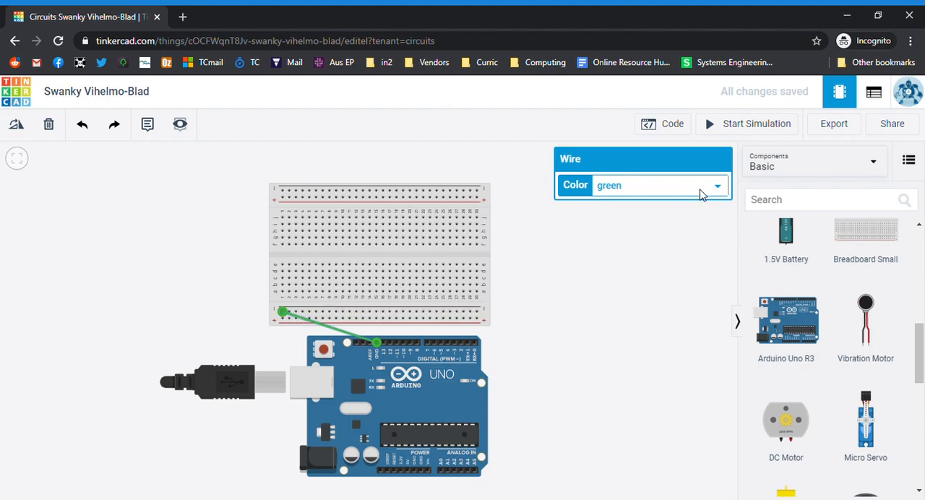
{"action": "left_click", "coordinate": [673, 204]}
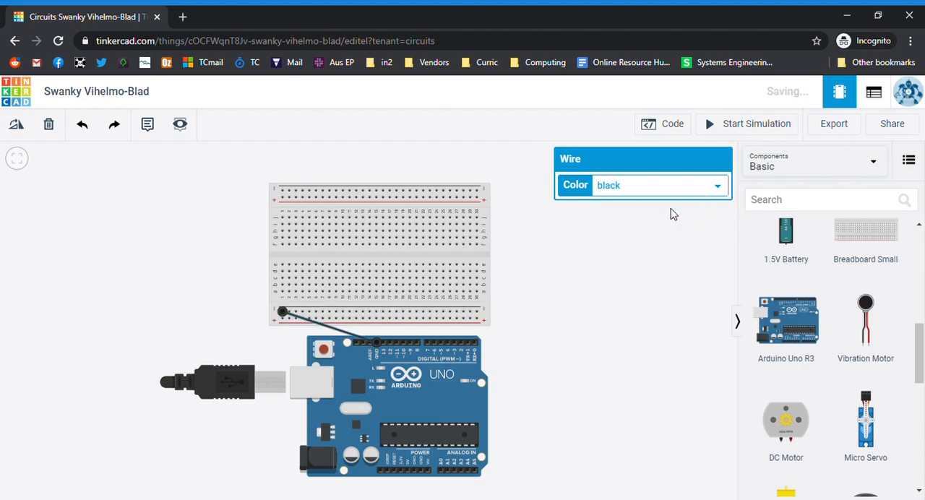
{"action": "left_click", "coordinate": [640, 291]}
Shift the Arduino left and route a red wire from its 5V pin around the board to the breadboard's lower positive rail
{"action": "left_click_drag", "start_coordinate": [389, 376], "coordinate": [299, 390]}
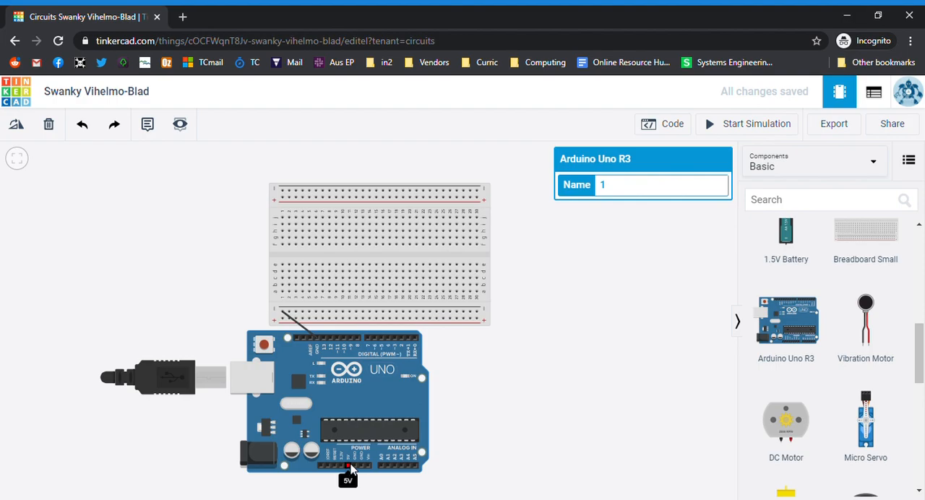
{"action": "left_click", "coordinate": [348, 468]}
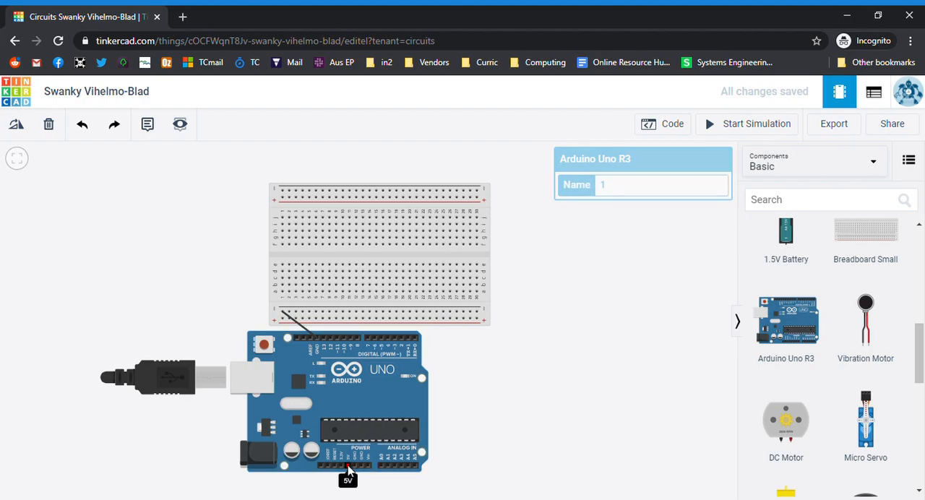
{"action": "left_click", "coordinate": [196, 464]}
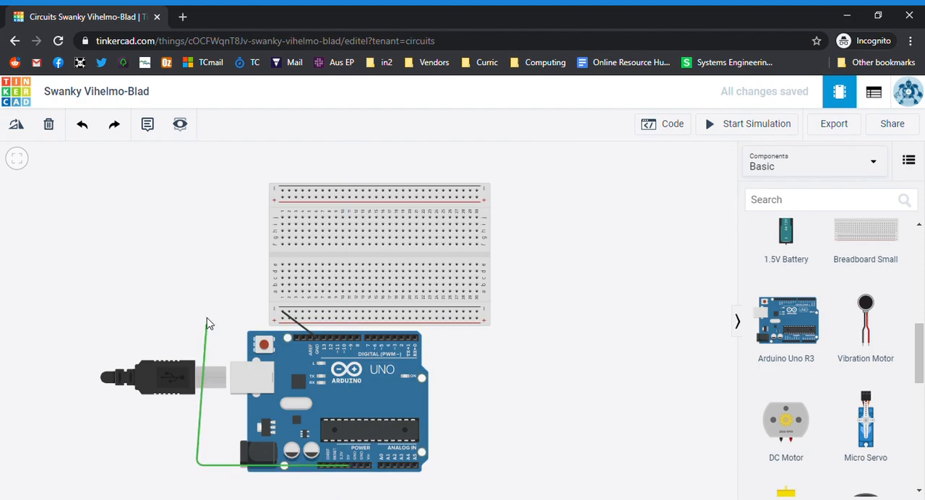
{"action": "left_click", "coordinate": [197, 323]}
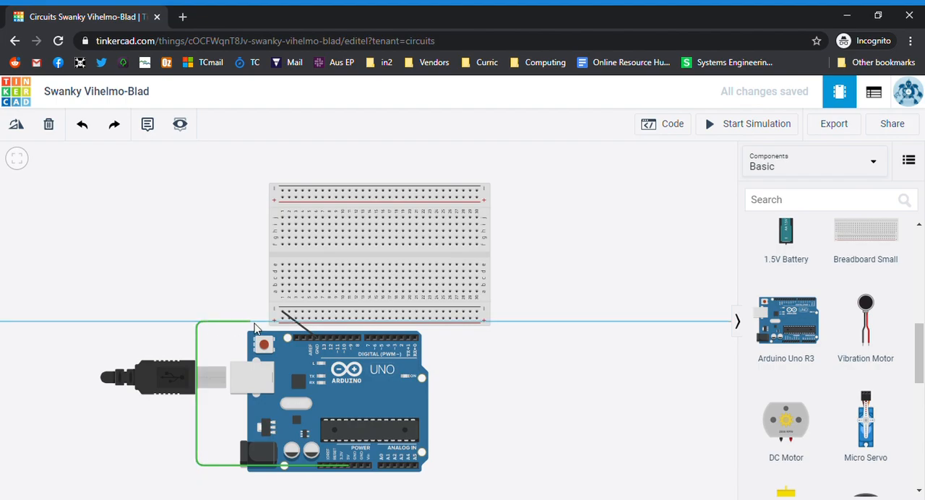
{"action": "left_click", "coordinate": [282, 319]}
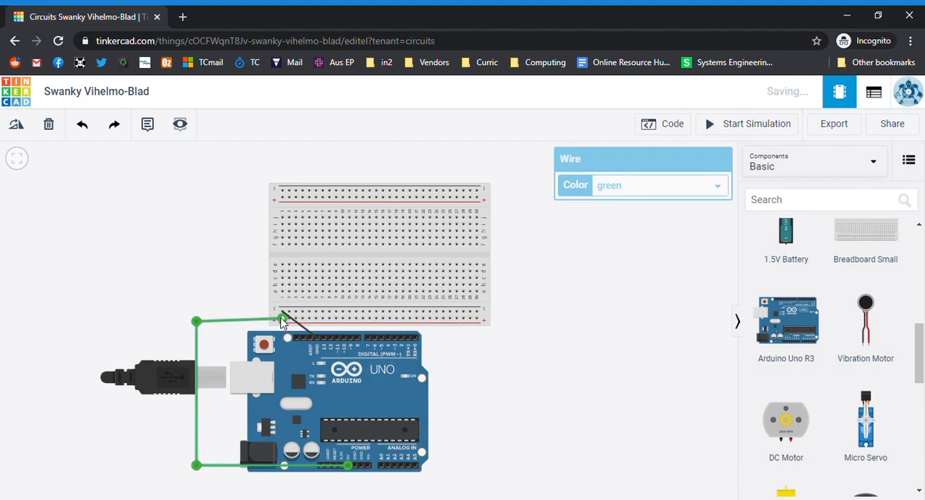
{"action": "key", "text": "2"}
{"action": "left_click", "coordinate": [597, 337]}
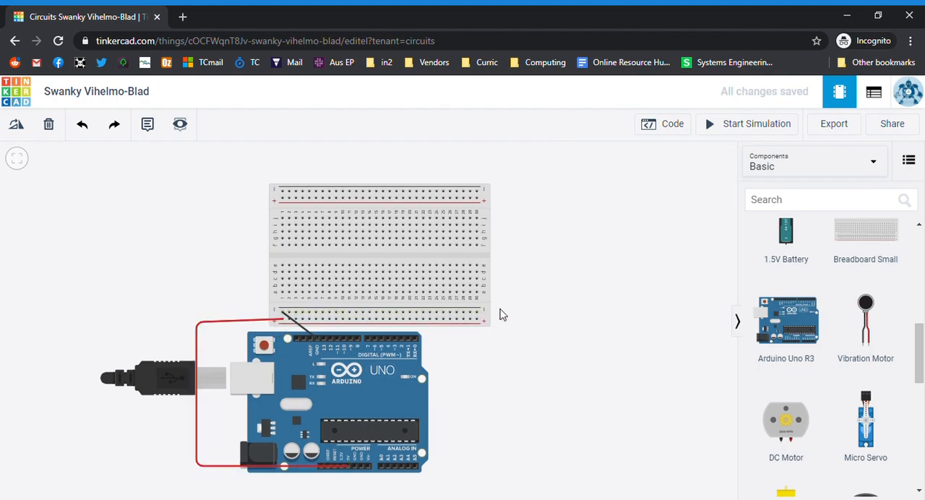
Connect the breadboard's lower and upper negative rails at their right end with a black wire
{"action": "left_click", "coordinate": [477, 314]}
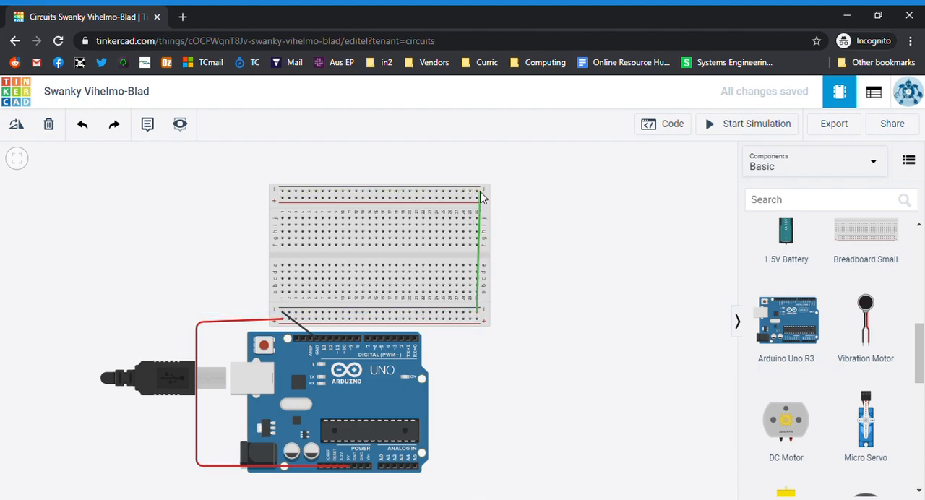
{"action": "left_click", "coordinate": [477, 193]}
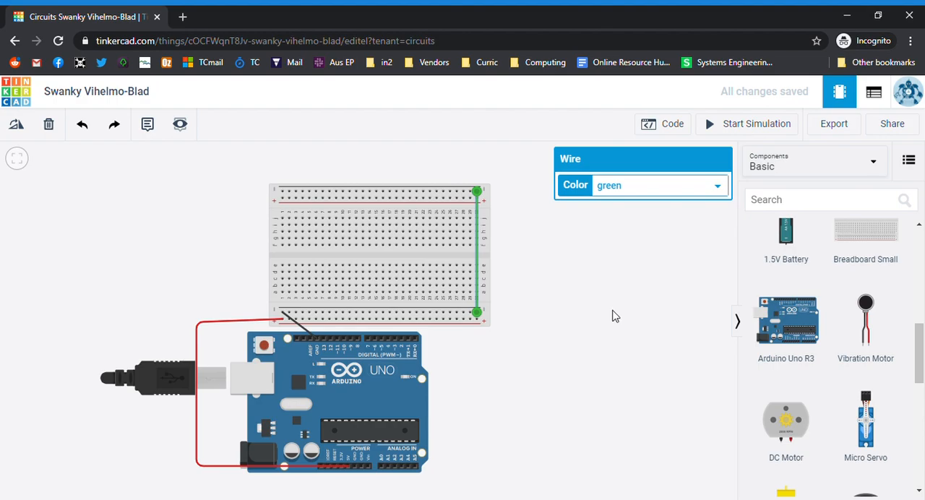
{"action": "left_click", "coordinate": [625, 209]}
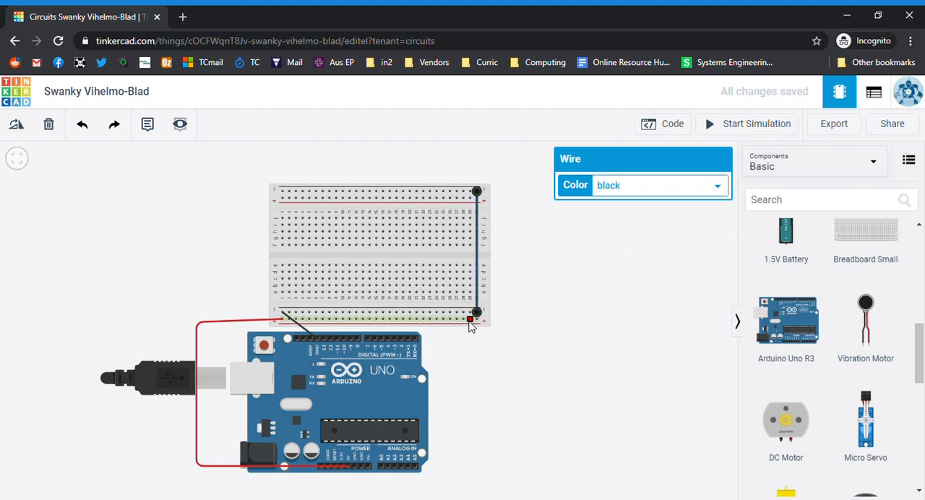
Connect the breadboard's lower and upper positive rails near their right end, just beside the black wire, with a red wire
{"action": "left_click", "coordinate": [469, 318]}
{"action": "left_click", "coordinate": [470, 197]}
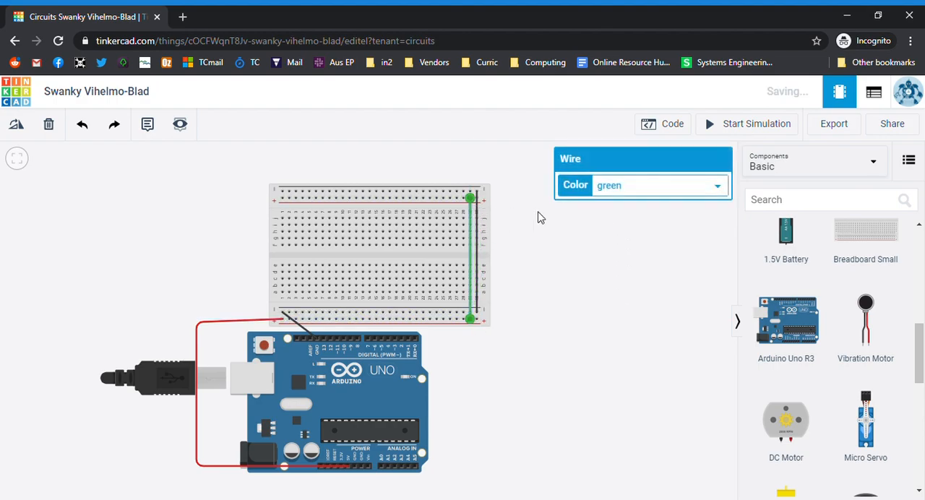
{"action": "left_click", "coordinate": [623, 217]}
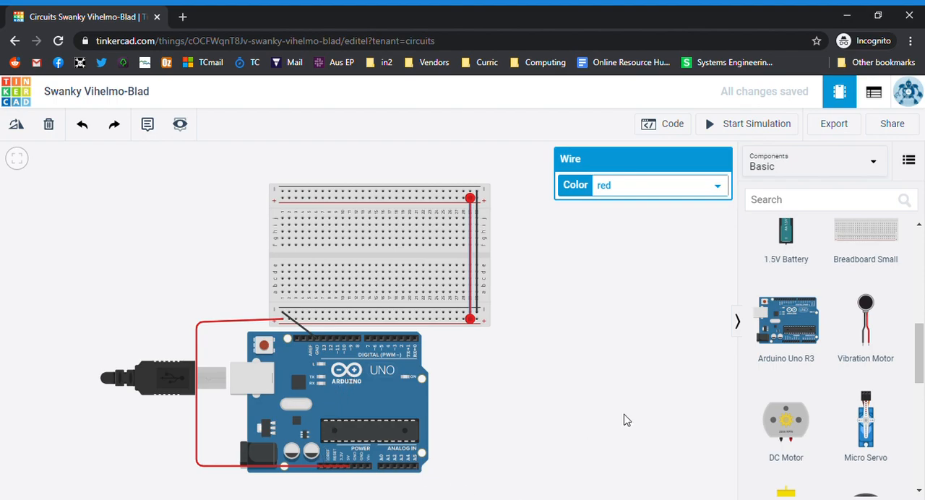
Place a red LED on the upper half of the breadboard with its legs in row h, columns 6 and 7
{"action": "scroll", "coordinate": [821, 354], "scroll_direction": "down", "scroll_amount": 5}
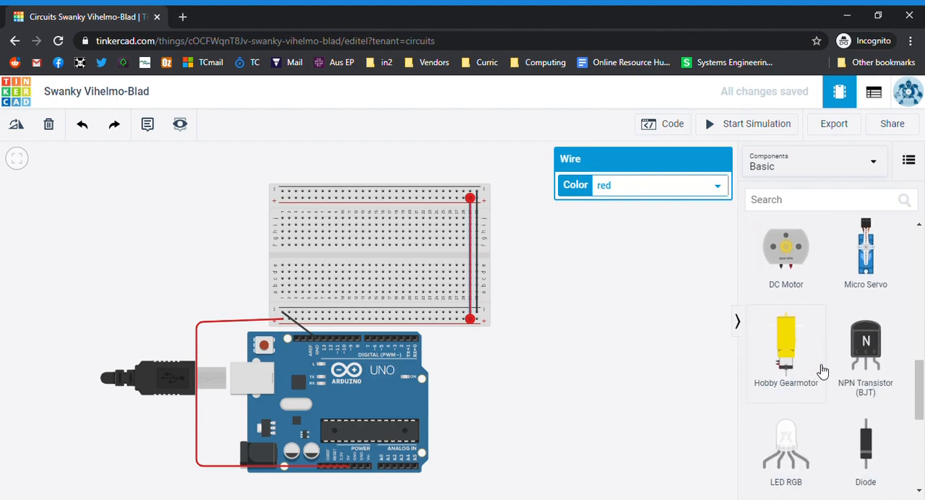
{"action": "scroll", "coordinate": [817, 386], "scroll_direction": "down", "scroll_amount": 1}
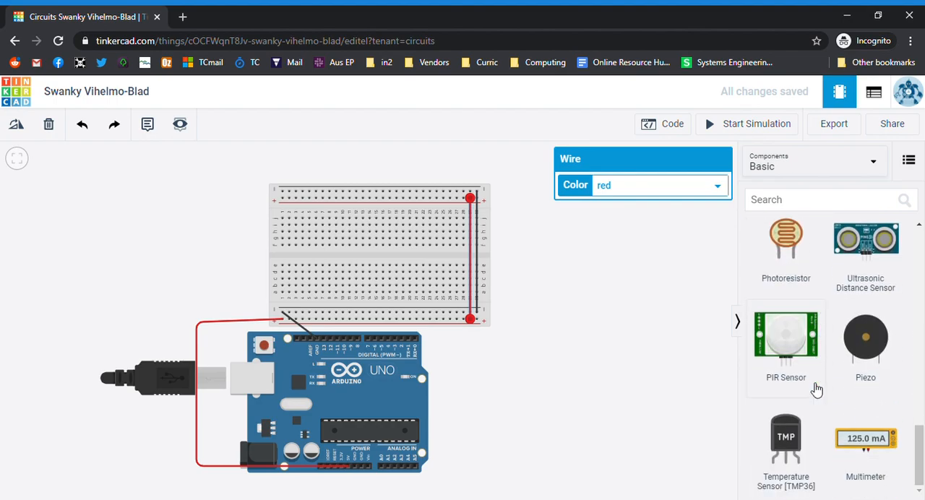
{"action": "scroll", "coordinate": [817, 384], "scroll_direction": "up", "scroll_amount": 5}
{"action": "scroll", "coordinate": [846, 359], "scroll_direction": "up", "scroll_amount": 4}
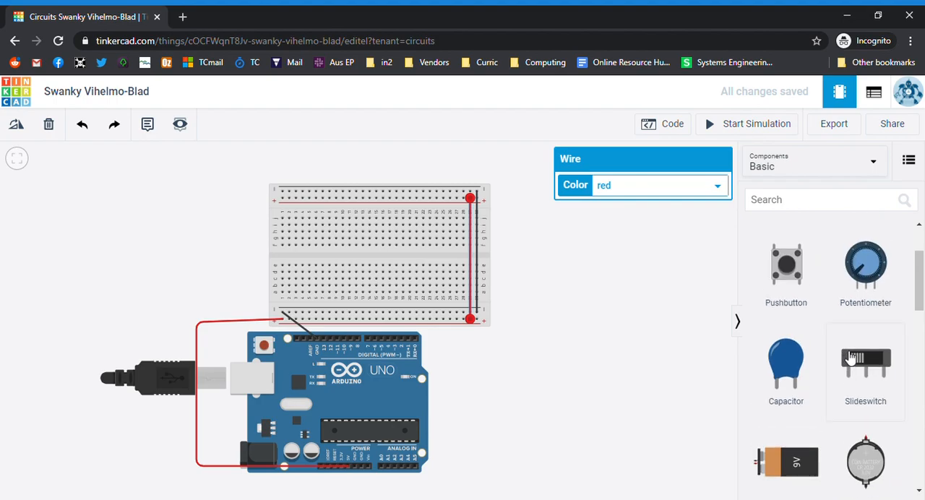
{"action": "left_click_drag", "start_coordinate": [870, 277], "coordinate": [310, 232]}
{"action": "scroll", "coordinate": [310, 235], "scroll_direction": "up", "scroll_amount": 2}
{"action": "scroll", "coordinate": [309, 232], "scroll_direction": "up", "scroll_amount": 6}
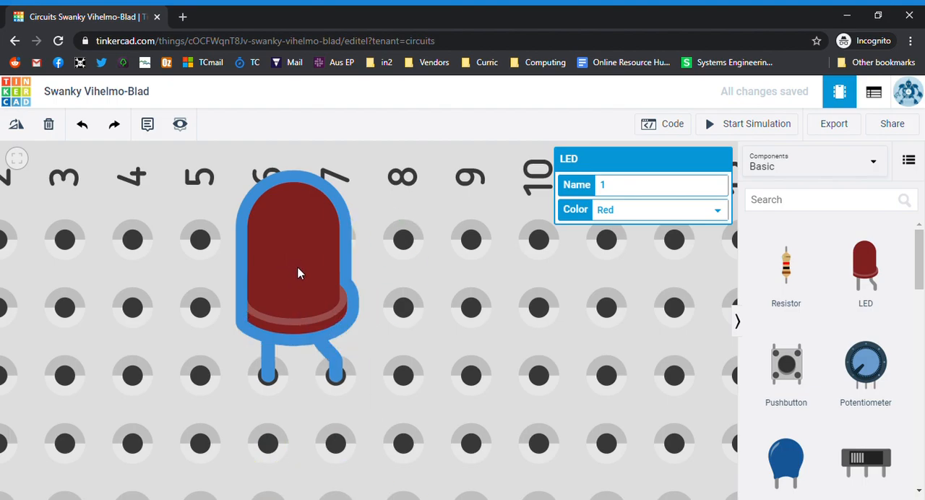
{"action": "scroll", "coordinate": [336, 372], "scroll_direction": "down", "scroll_amount": 4}
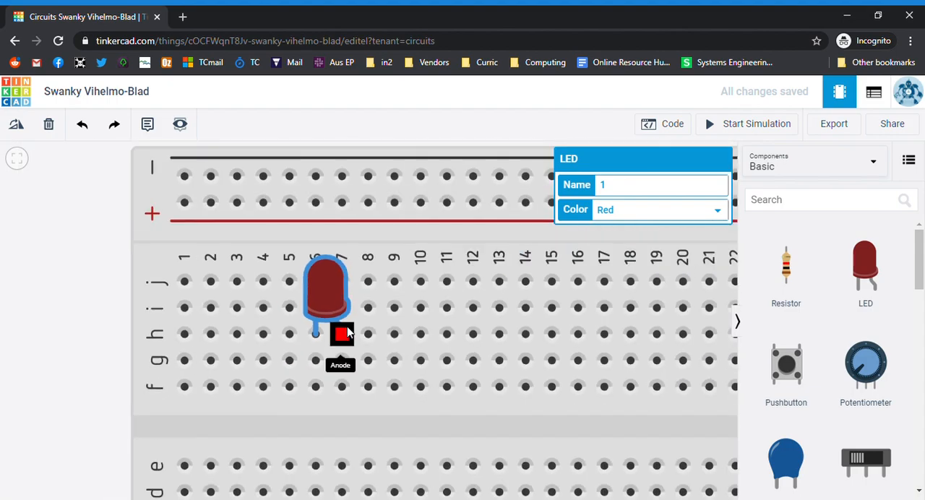
{"action": "scroll", "coordinate": [347, 332], "scroll_direction": "down", "scroll_amount": 3}
Place a resistor across the breadboard's center gap in column 7 and set its resistance to 300 Ω
{"action": "scroll", "coordinate": [348, 361], "scroll_direction": "up", "scroll_amount": 2}
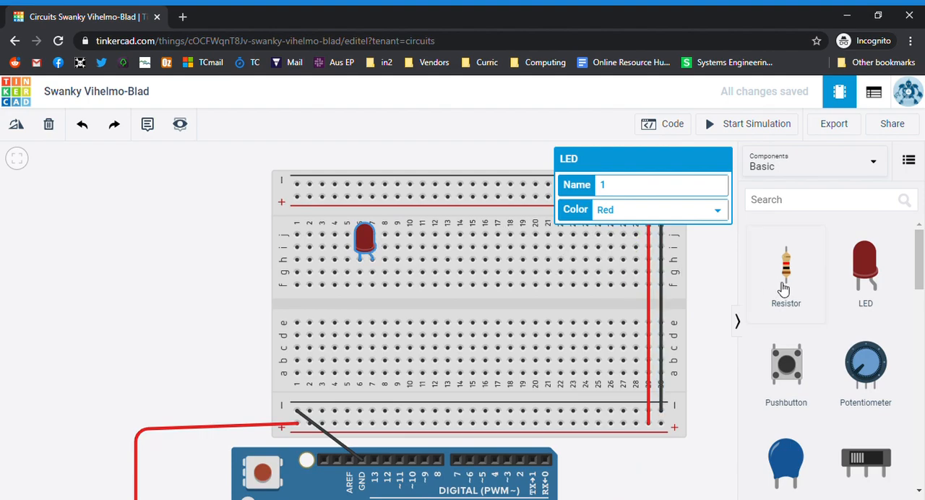
{"action": "left_click_drag", "start_coordinate": [791, 274], "coordinate": [371, 322]}
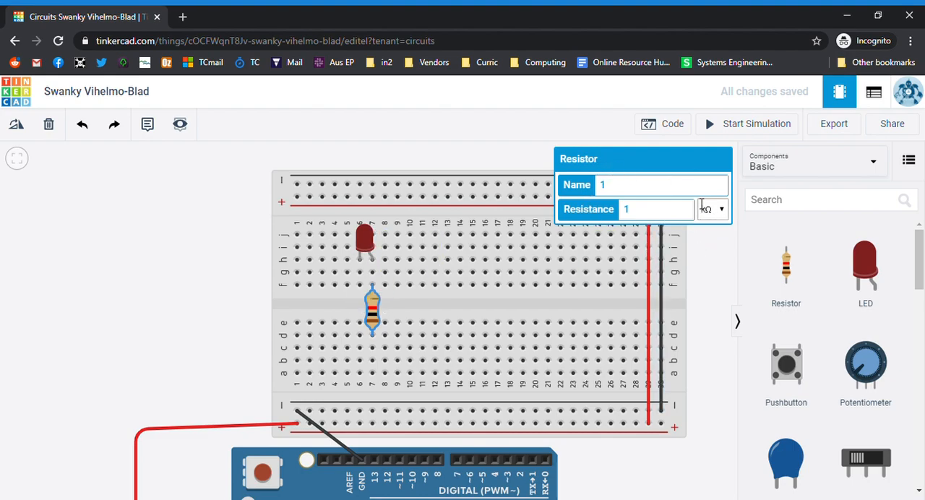
{"action": "left_click", "coordinate": [720, 279]}
{"action": "double_click", "coordinate": [663, 215]}
{"action": "type", "text": "300"}
Wire column 6, row g below the LED's cathode to the lower negative rail and color the wire black
{"action": "left_click", "coordinate": [359, 277]}
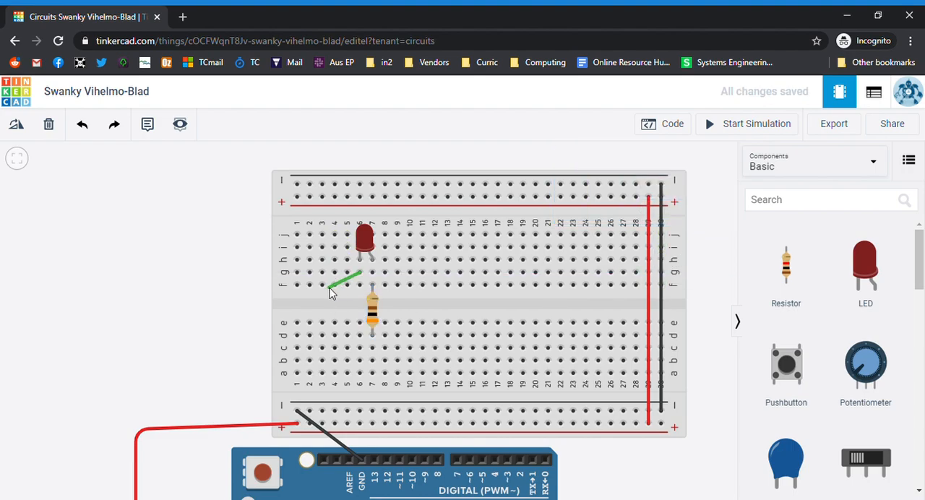
{"action": "left_click", "coordinate": [360, 411]}
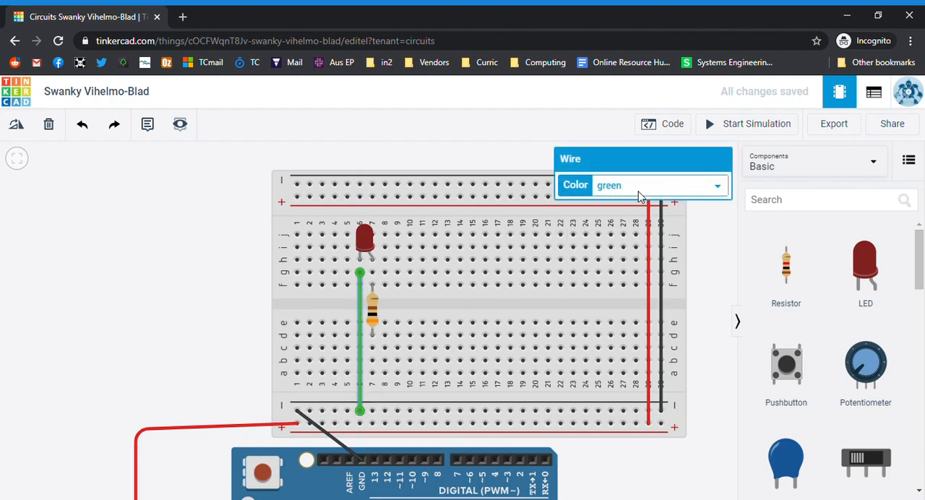
{"action": "key", "text": "0"}
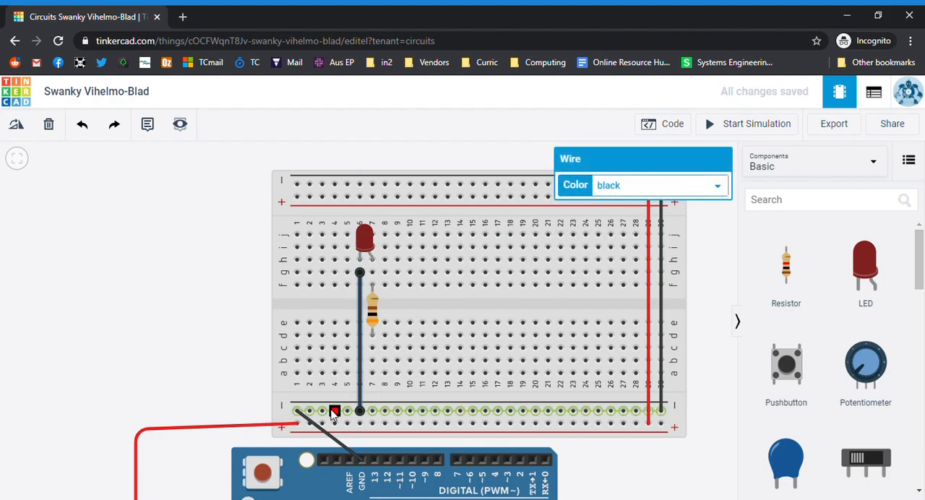
Connect Arduino pin 13 to column 7, row a below the resistor with a green wire
{"action": "left_click", "coordinate": [375, 467]}
{"action": "left_click", "coordinate": [372, 374]}
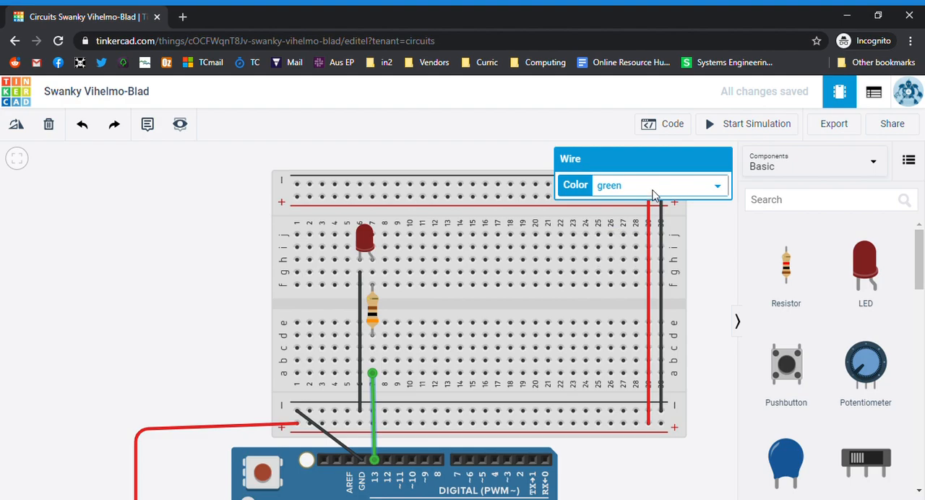
{"action": "left_click", "coordinate": [181, 331]}
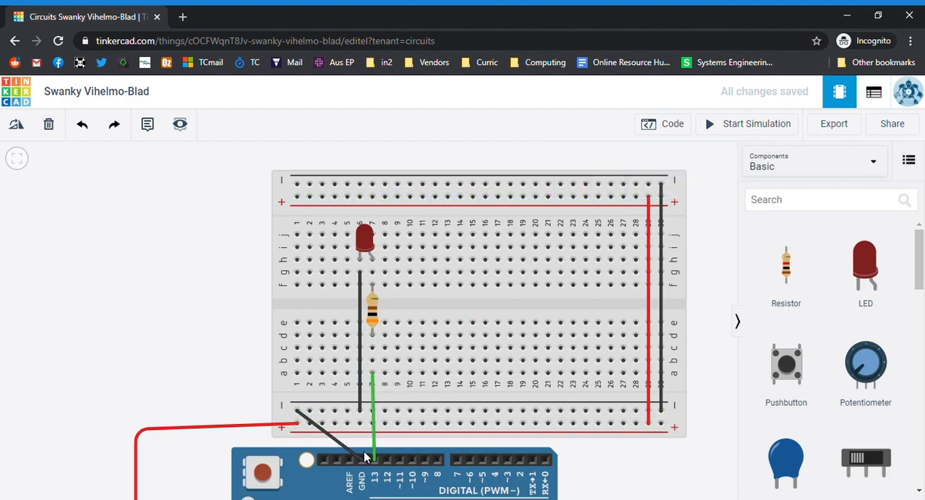
Open the code editor for the Arduino circuit
{"action": "scroll", "coordinate": [365, 457], "scroll_direction": "down", "scroll_amount": 5}
{"action": "scroll", "coordinate": [353, 488], "scroll_direction": "up", "scroll_amount": 2}
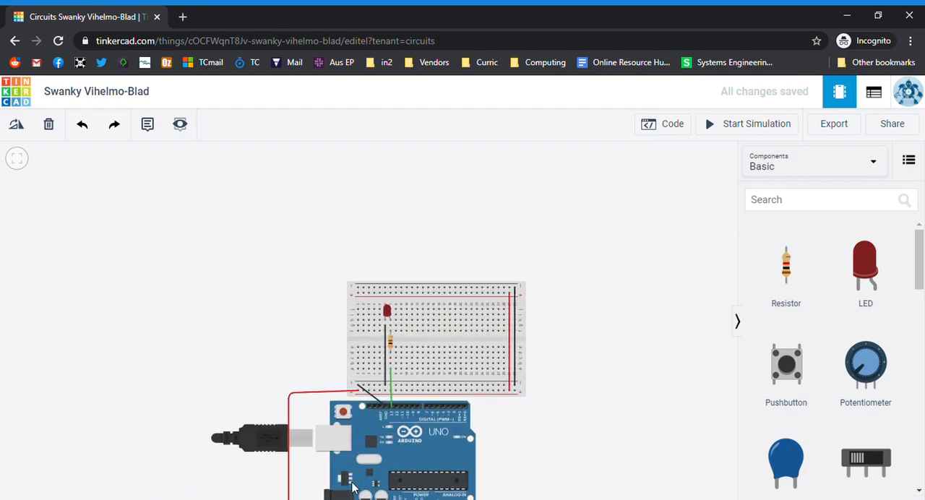
{"action": "scroll", "coordinate": [353, 487], "scroll_direction": "up", "scroll_amount": 4}
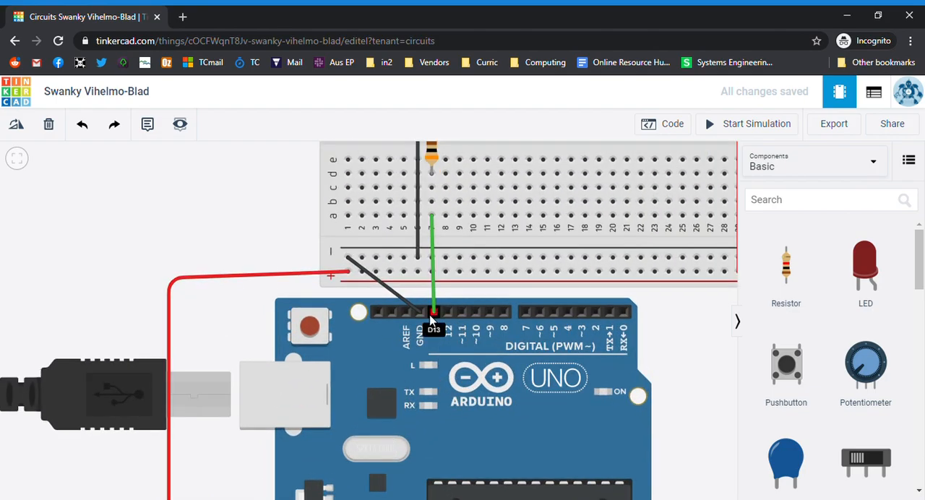
{"action": "scroll", "coordinate": [431, 318], "scroll_direction": "down", "scroll_amount": 4}
{"action": "scroll", "coordinate": [433, 303], "scroll_direction": "up", "scroll_amount": 1}
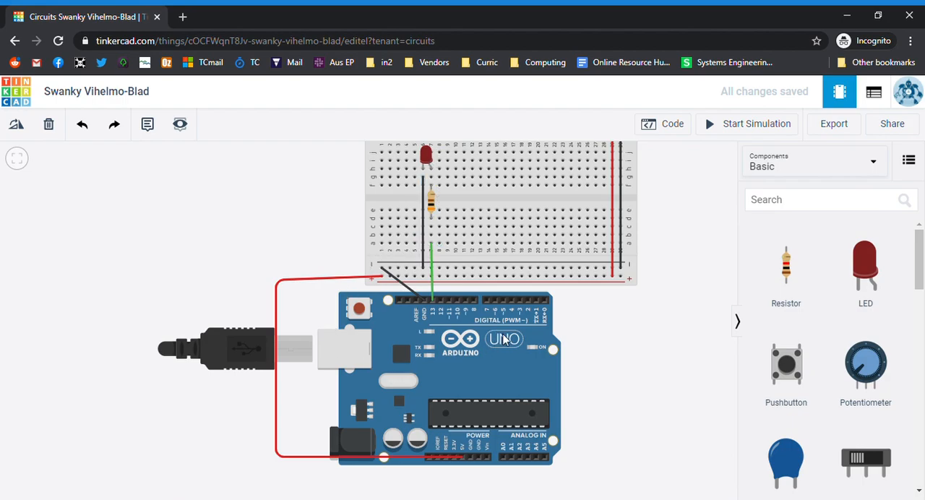
{"action": "left_click", "coordinate": [671, 128]}
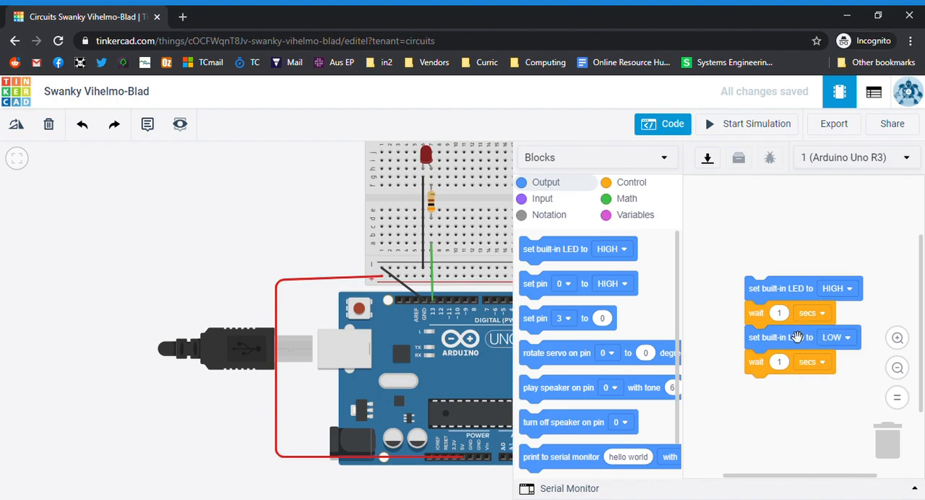
Run the simulation with the default built-in LED blocks, check the list of programmable boards, and stop the simulation
{"action": "left_click", "coordinate": [716, 127]}
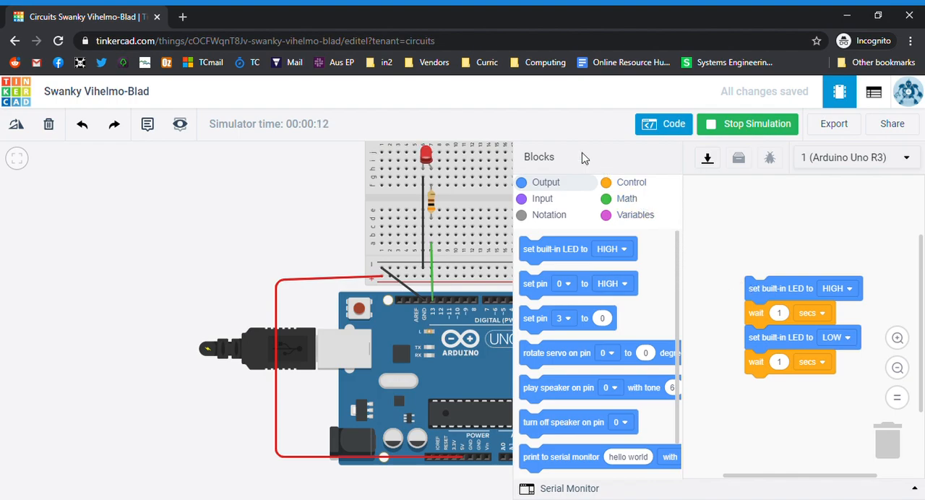
{"action": "left_click", "coordinate": [887, 160]}
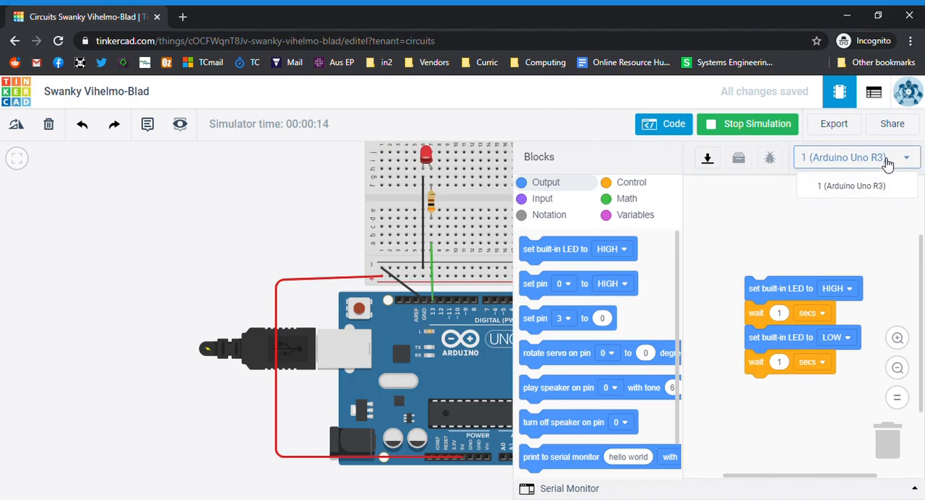
{"action": "left_click", "coordinate": [887, 159]}
{"action": "left_click", "coordinate": [754, 124]}
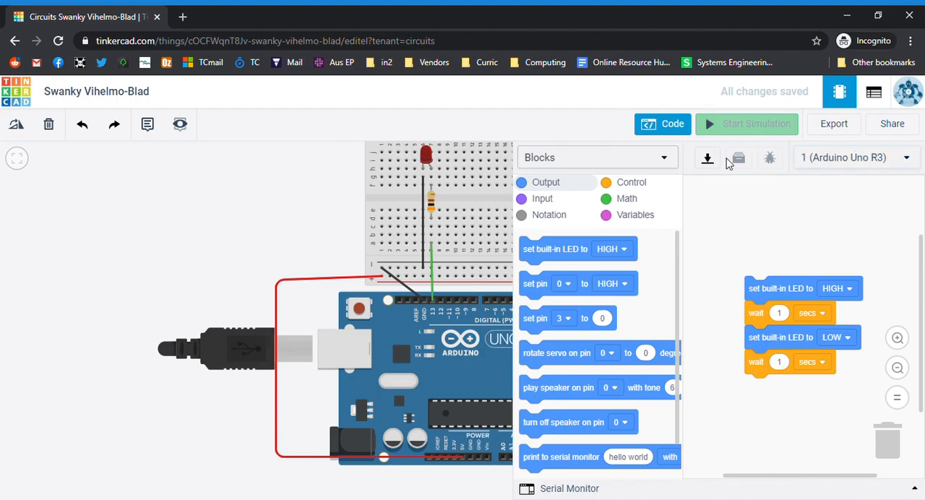
Switch the code editor from Blocks to Text and accept discarding the blocks
{"action": "left_click", "coordinate": [660, 156]}
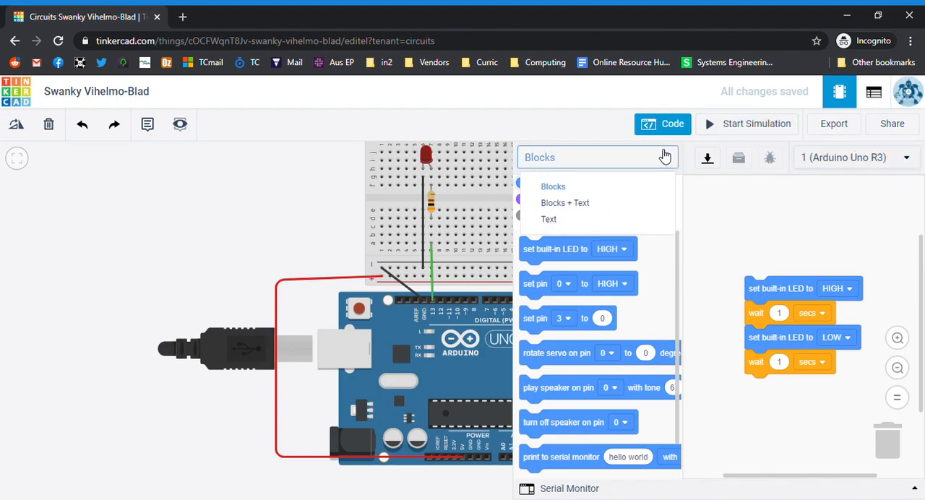
{"action": "left_click", "coordinate": [560, 226]}
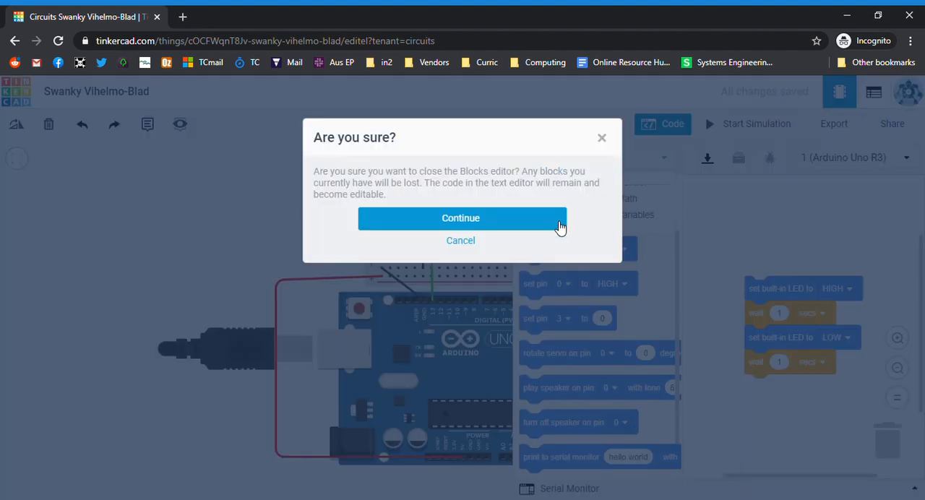
{"action": "left_click", "coordinate": [518, 225]}
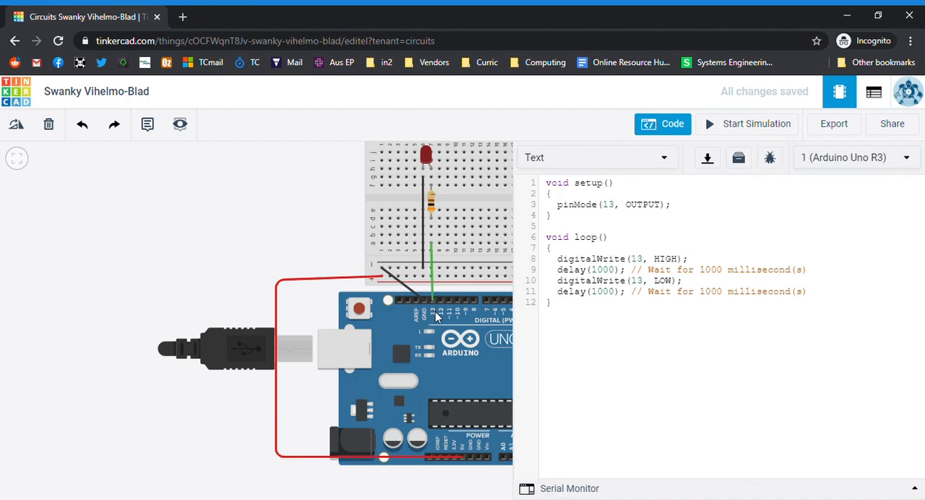
Set both delay calls in the loop to 500 and test the program in a short simulation run
{"action": "double_click", "coordinate": [600, 271]}
{"action": "type", "text": "500"}
{"action": "left_click_drag", "start_coordinate": [612, 293], "coordinate": [597, 293]}
{"action": "type", "text": "500"}
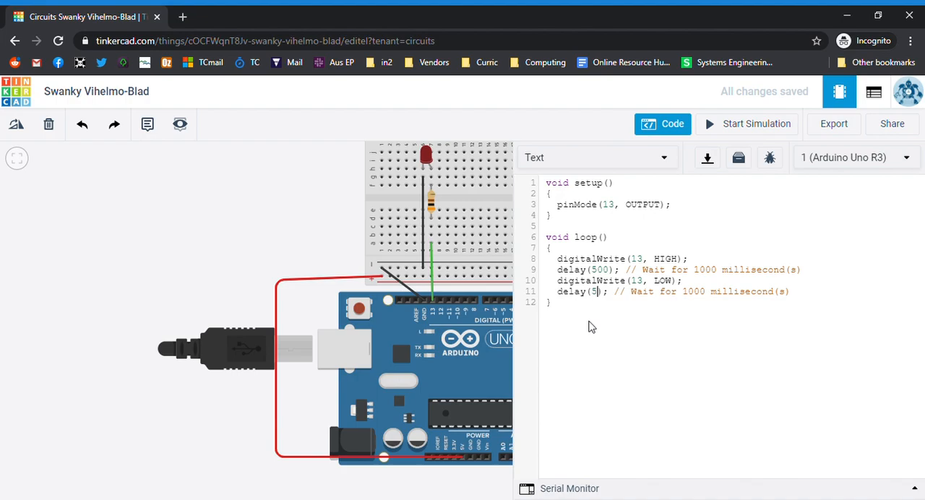
{"action": "left_click", "coordinate": [736, 128]}
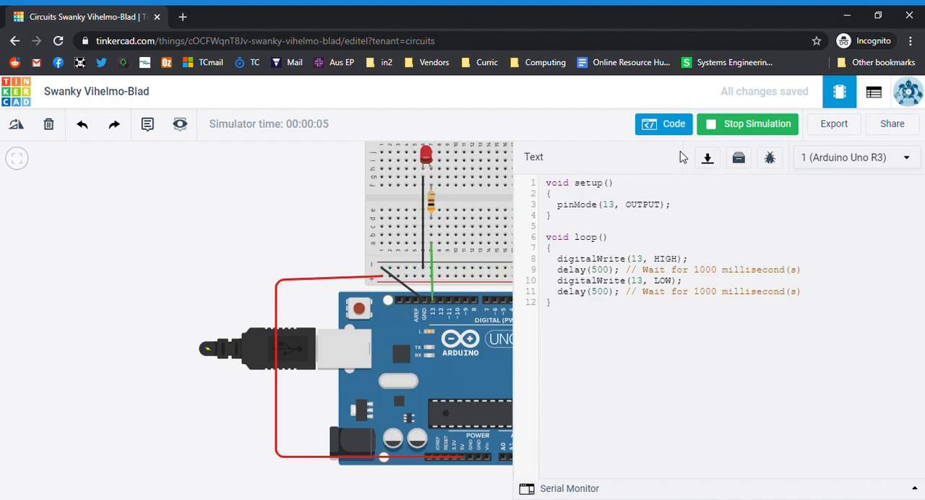
{"action": "left_click", "coordinate": [748, 128]}
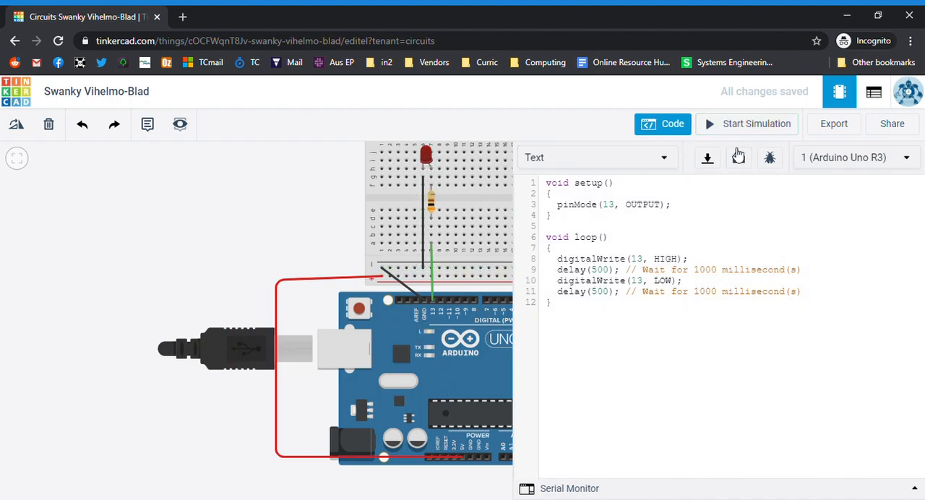
Close the code editor and add a second red LED in columns 9 and 10 with a 300 kΩ resistor across the gap in column 10
{"action": "left_click", "coordinate": [669, 130]}
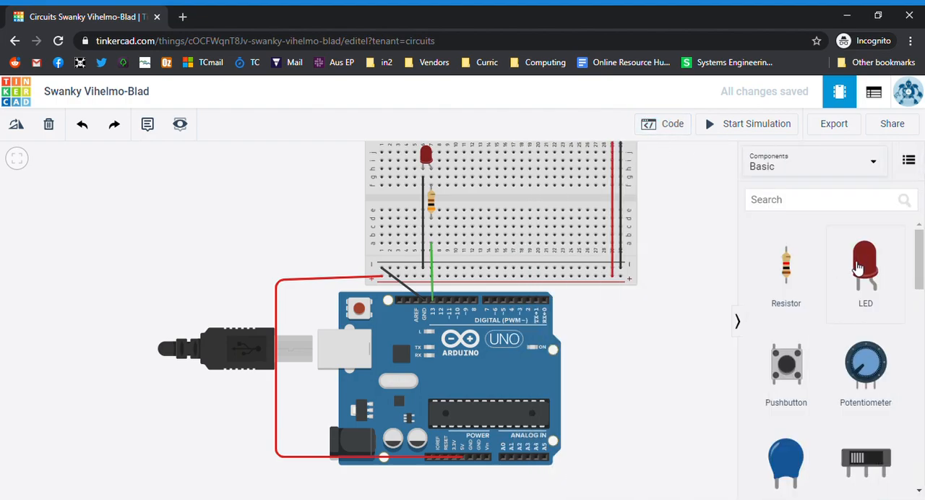
{"action": "left_click_drag", "start_coordinate": [860, 267], "coordinate": [454, 174]}
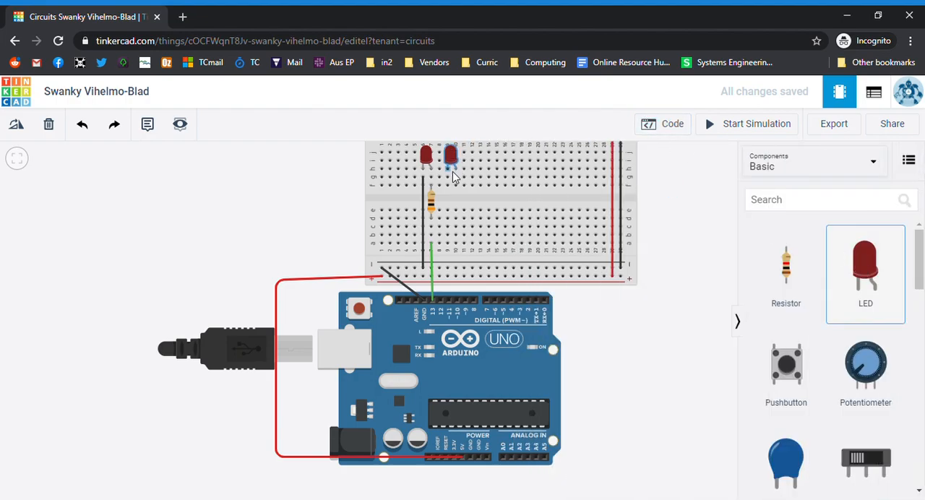
{"action": "left_click_drag", "start_coordinate": [793, 287], "coordinate": [456, 208]}
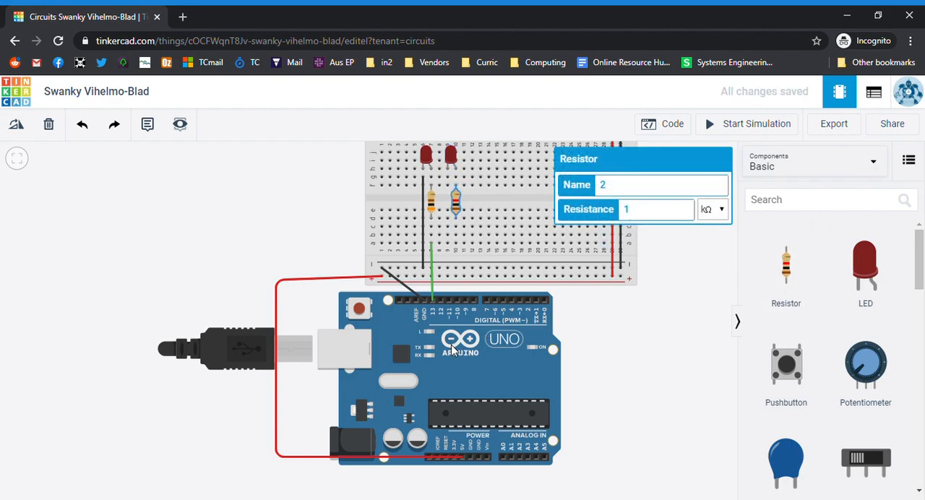
{"action": "key", "text": "BackSpace"}
{"action": "type", "text": "300"}
Wire column 10, row a to Arduino pin 12 in green, and column 9, row f to the lower negative rail in black
{"action": "left_click_drag", "start_coordinate": [454, 247], "coordinate": [441, 301]}
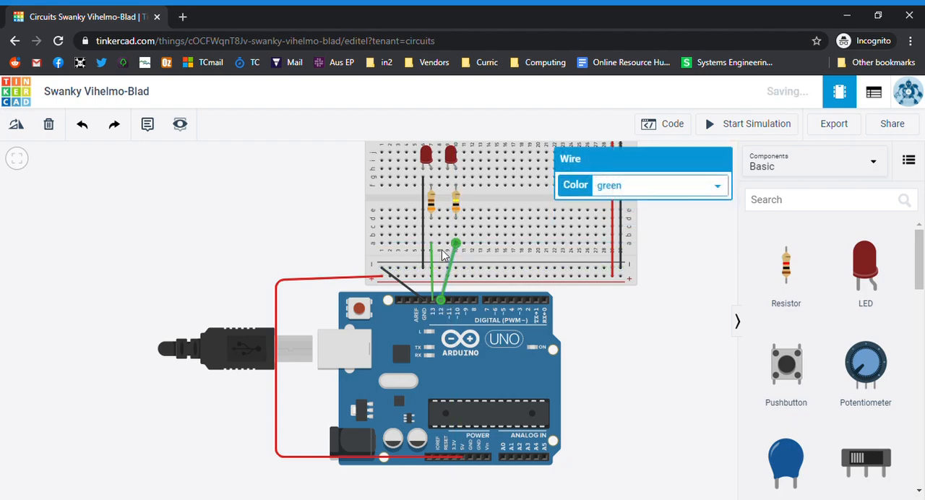
{"action": "left_click_drag", "start_coordinate": [448, 188], "coordinate": [438, 269]}
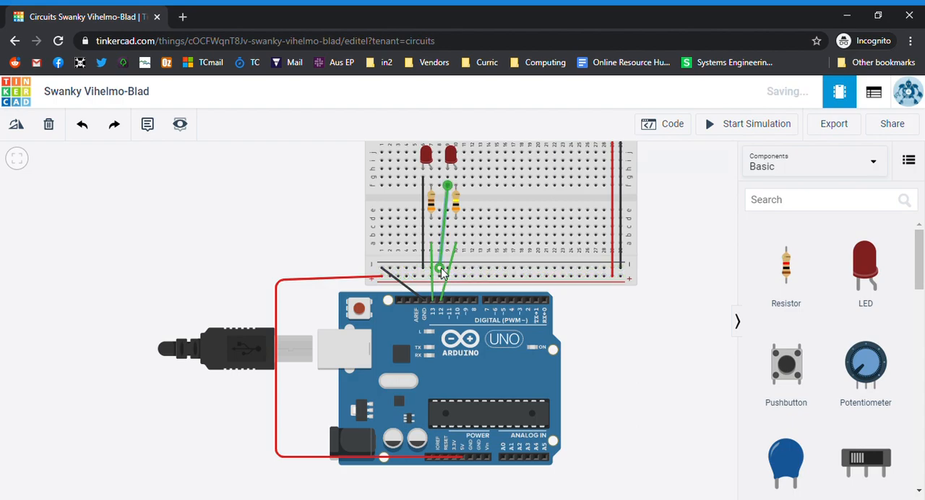
{"action": "left_click", "coordinate": [645, 187]}
{"action": "left_click", "coordinate": [641, 205]}
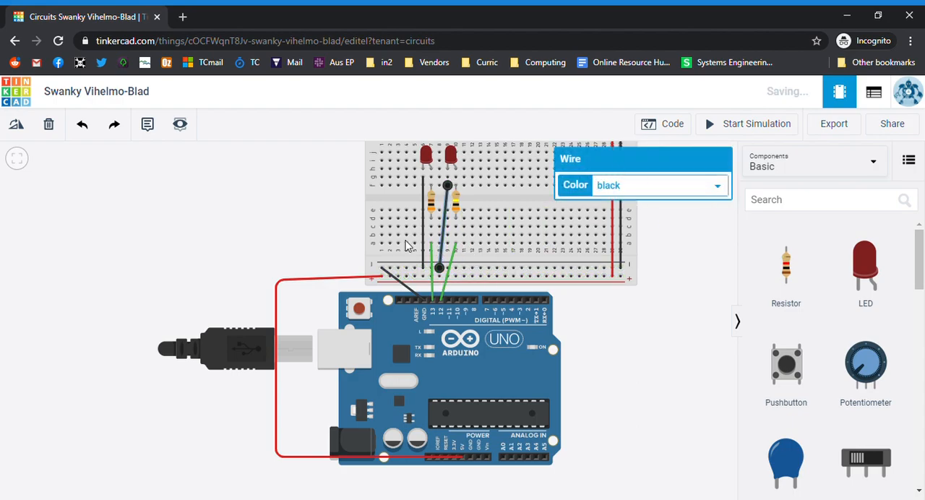
Reopen the code editor and start the simulation with both LEDs wired
{"action": "left_click", "coordinate": [682, 127]}
{"action": "left_click", "coordinate": [725, 128]}
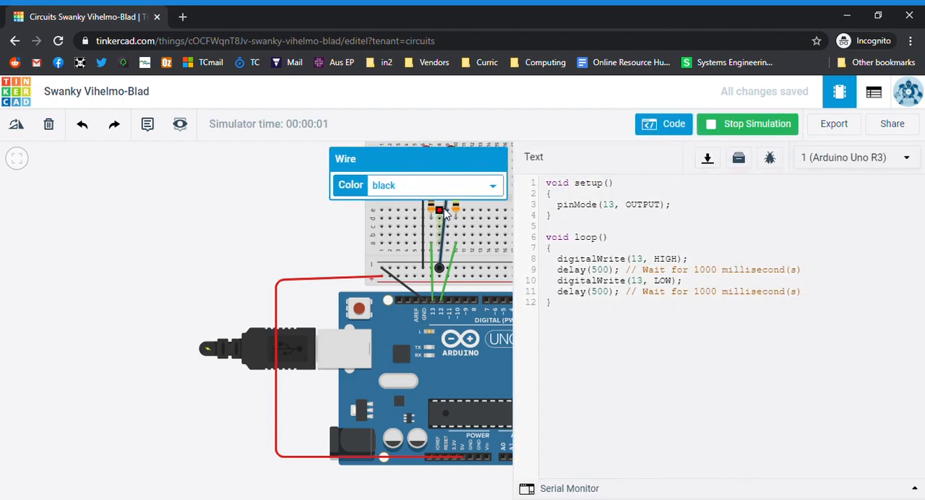
Stop the simulation, deselect the black wire and make another short simulation run to check both LEDs
{"action": "left_click", "coordinate": [744, 138]}
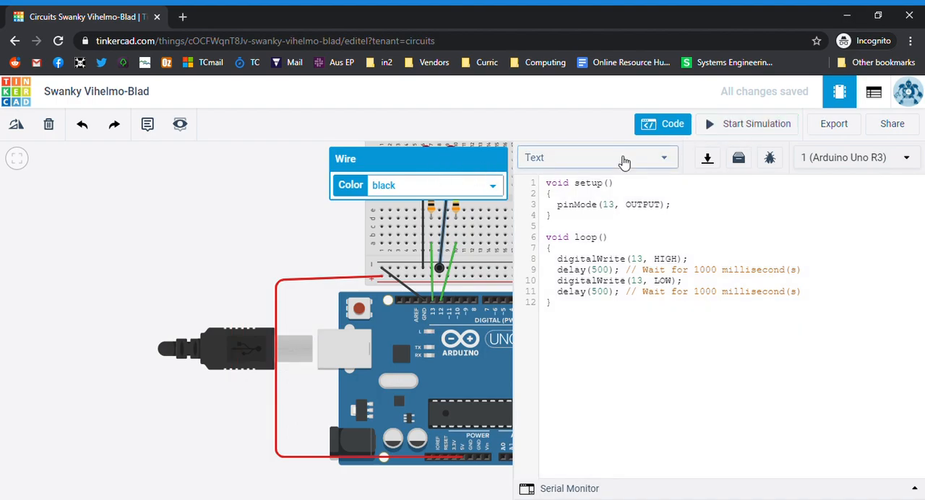
{"action": "left_click", "coordinate": [455, 249]}
{"action": "left_click", "coordinate": [320, 244]}
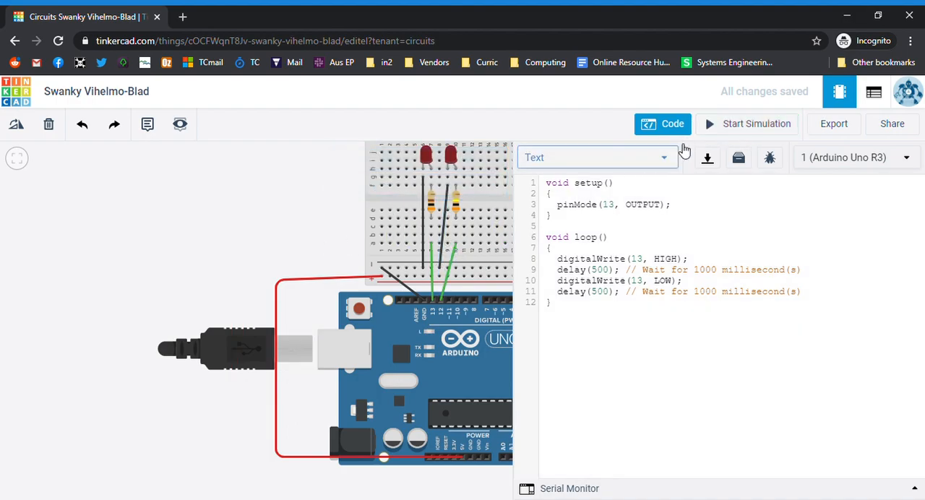
{"action": "left_click", "coordinate": [759, 127]}
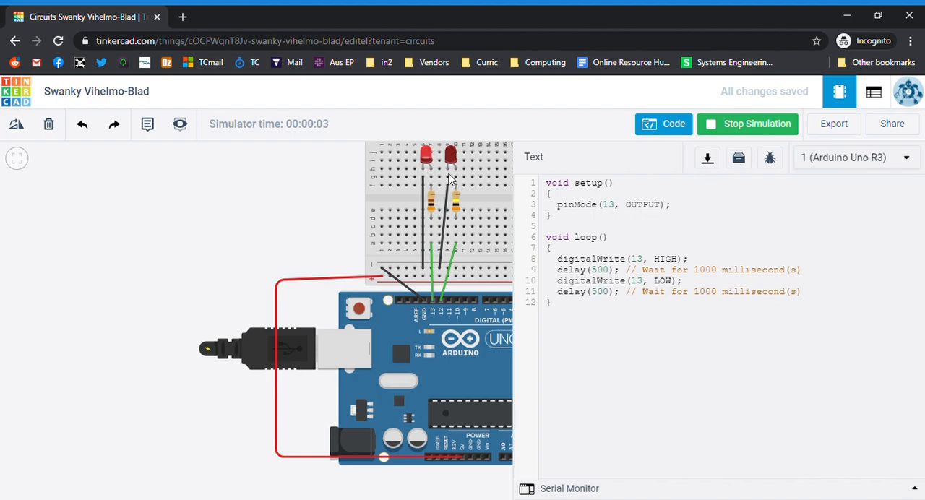
{"action": "left_click", "coordinate": [754, 126]}
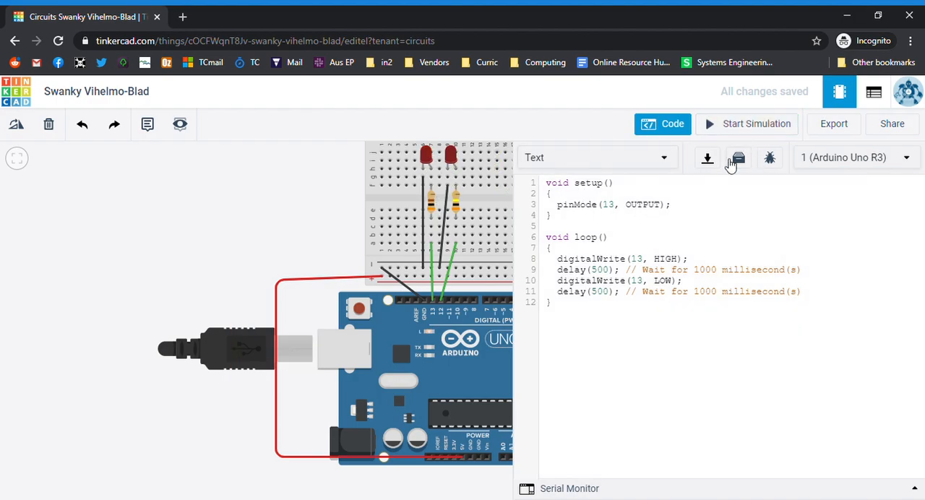
Duplicate the pinMode line in setup and set the copy to pin 12 as OUTPUT
{"action": "left_click_drag", "start_coordinate": [680, 210], "coordinate": [563, 211]}
{"action": "key", "text": "ctrl+c"}
{"action": "left_click", "coordinate": [684, 207]}
{"action": "key", "text": "Return"}
{"action": "key", "text": "ctrl+v"}
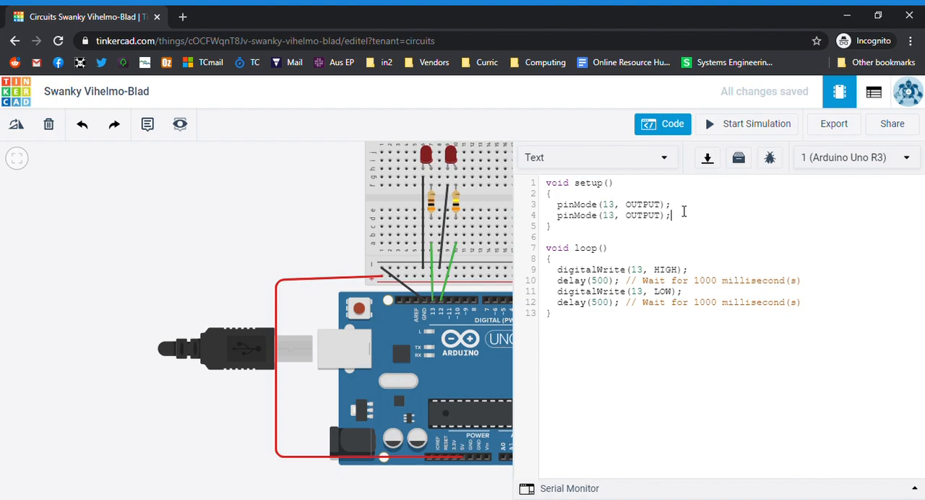
{"action": "key", "text": "shift+Right"}
Duplicate the digitalWrite(13, HIGH) line in the loop directly below it and change the copy's pin to 12
{"action": "left_click_drag", "start_coordinate": [687, 270], "coordinate": [566, 276]}
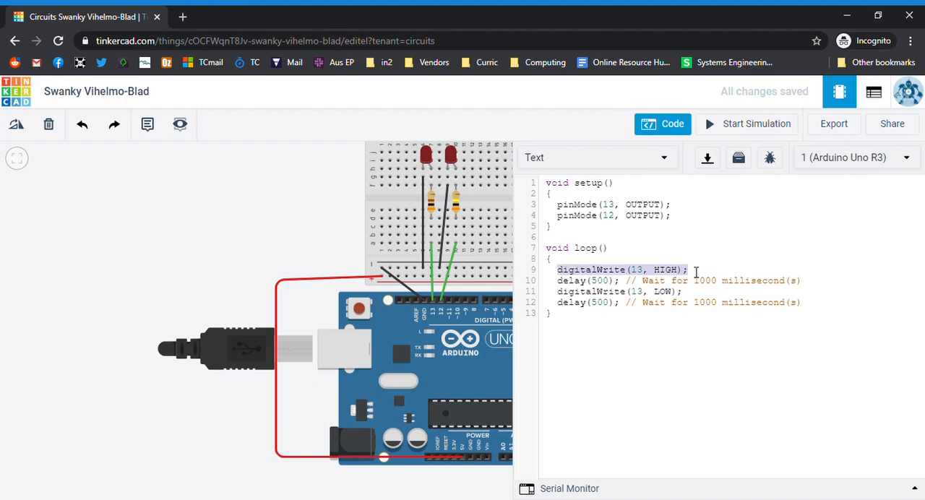
{"action": "key", "text": "Right"}
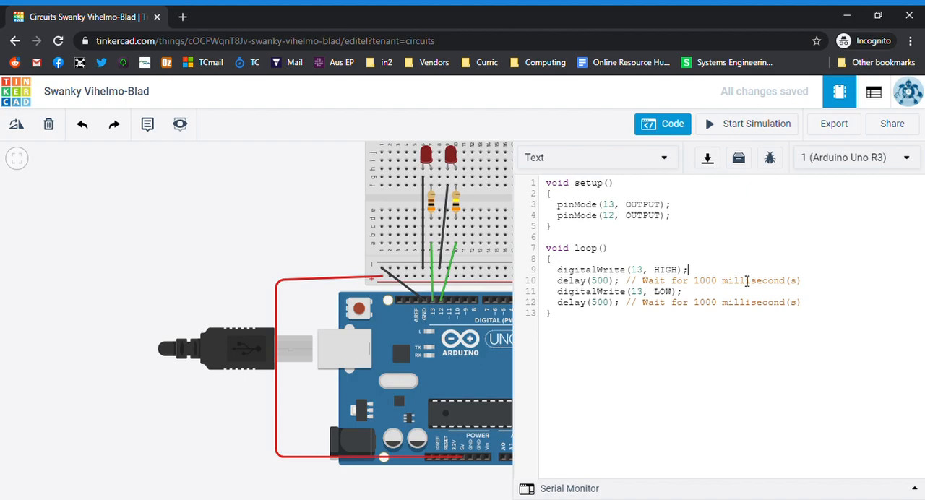
{"action": "key", "text": "Return"}
{"action": "type", "text": "digitalWrite(13, HIGH);"}
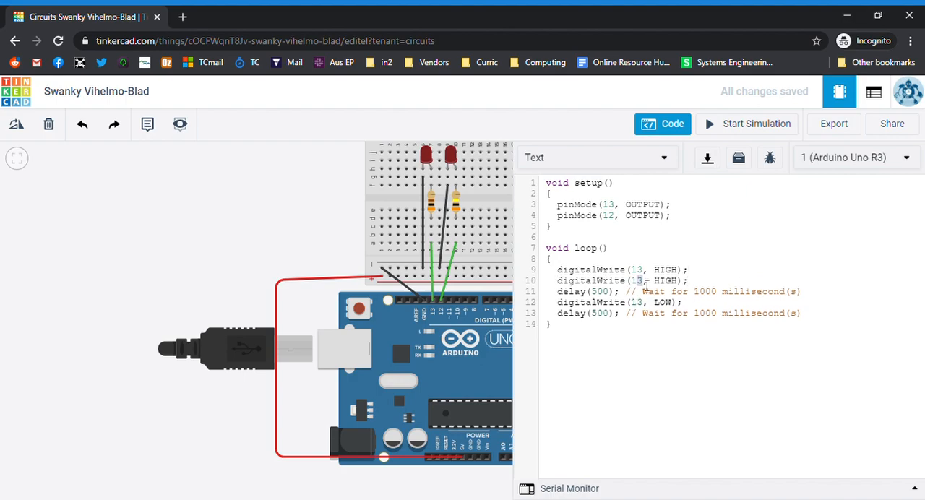
{"action": "type", "text": "2"}
Add digitalWrite(12, LOW); below the pin 13 LOW line, fix its indentation and start the simulation
{"action": "left_click_drag", "start_coordinate": [684, 302], "coordinate": [560, 308]}
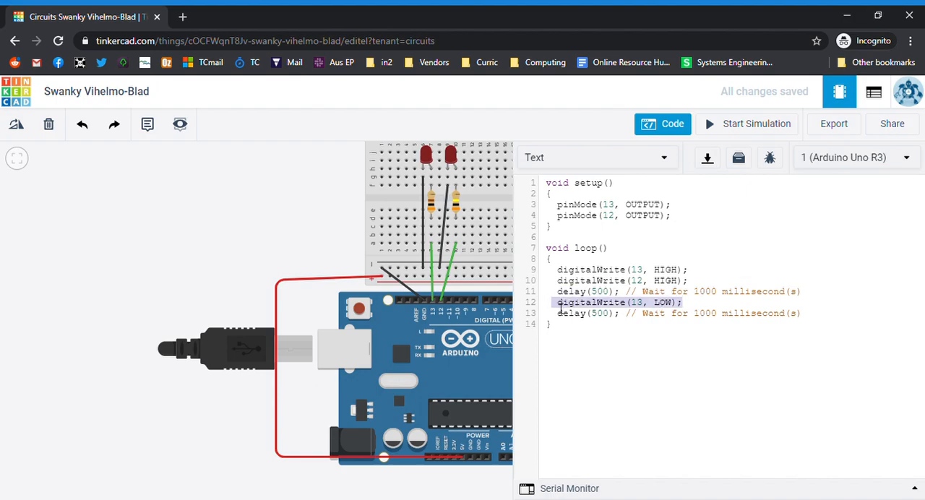
{"action": "left_click", "coordinate": [693, 307]}
{"action": "key", "text": "Return"}
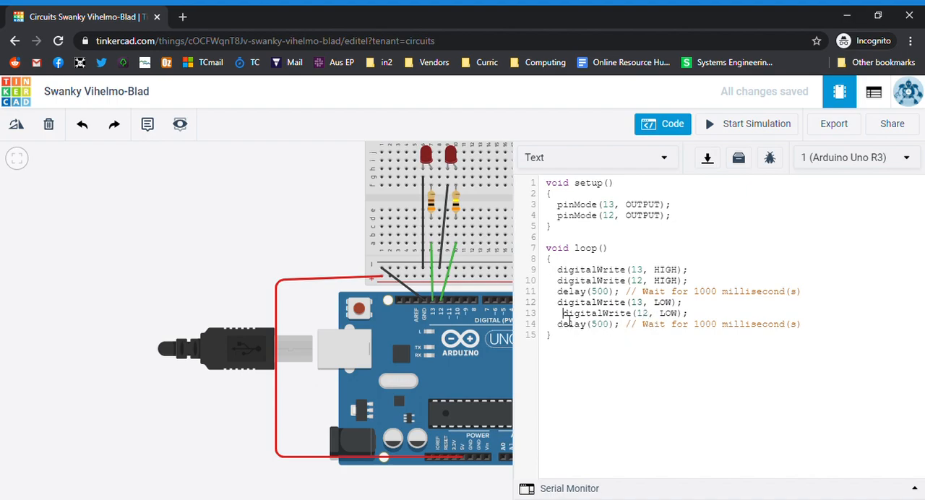
{"action": "key", "text": "BackSpace"}
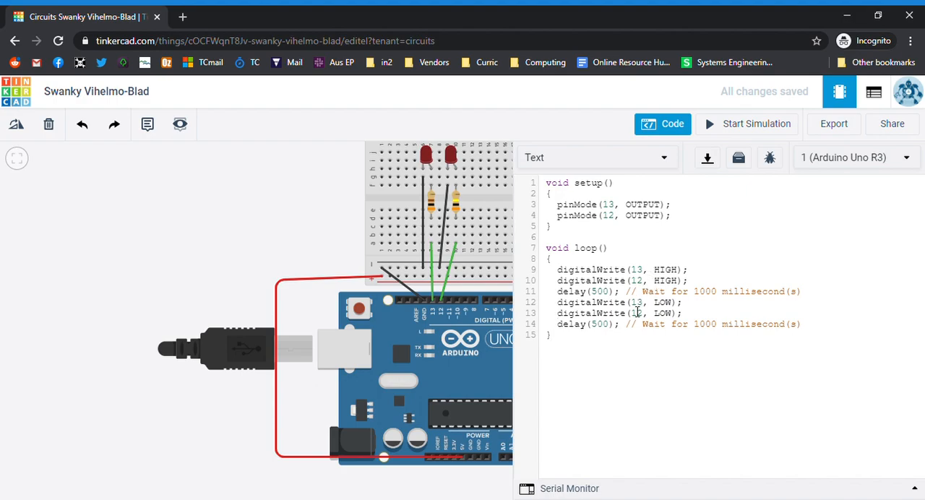
{"action": "left_click", "coordinate": [762, 126]}
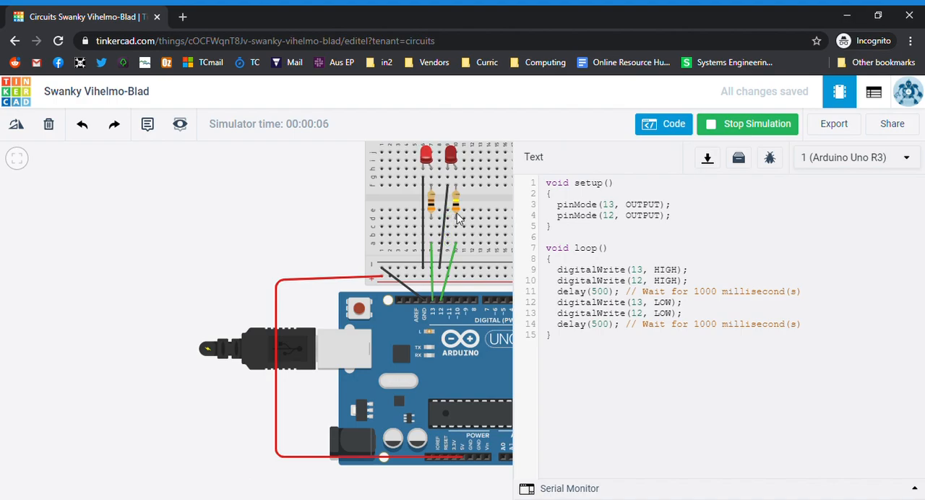
Close the code editor, stop the simulation, and set the column 10 resistor to 300 Ω before running it again
{"action": "left_click", "coordinate": [673, 124]}
{"action": "left_click", "coordinate": [773, 127]}
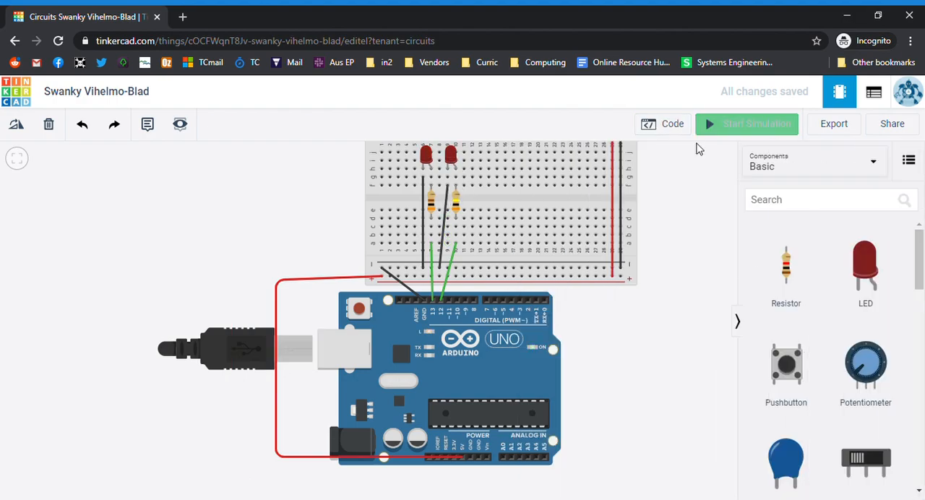
{"action": "left_click", "coordinate": [456, 211]}
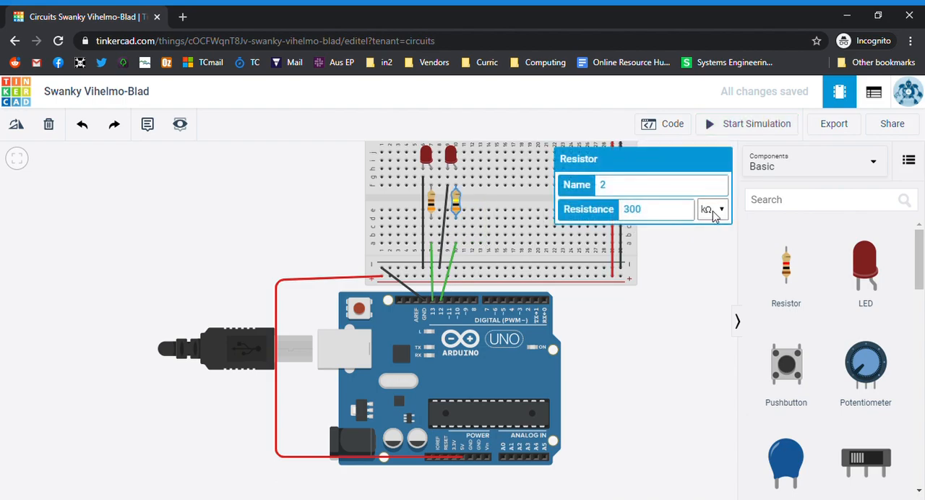
{"action": "left_click", "coordinate": [706, 283]}
{"action": "left_click", "coordinate": [745, 128]}
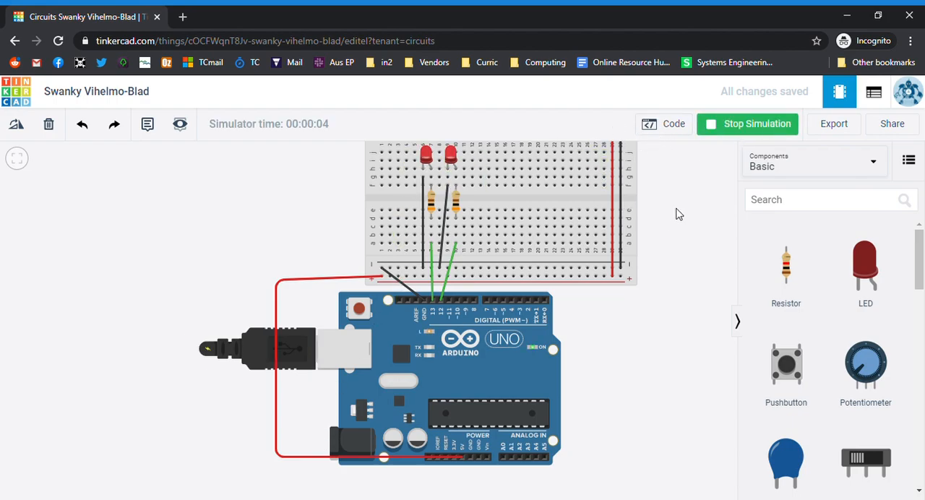
Reopen the code, stop the simulation, set pin 12 to LOW before the first delay and HIGH before the second, and rerun it
{"action": "left_click", "coordinate": [683, 125]}
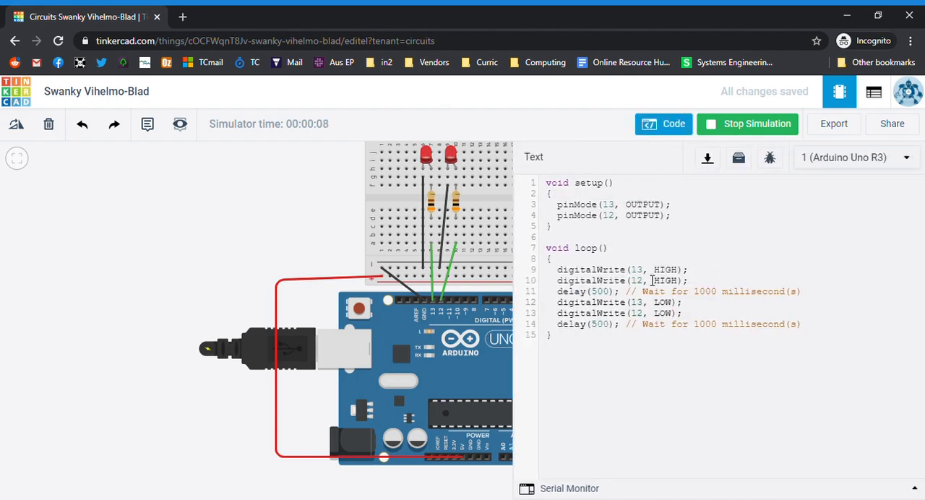
{"action": "double_click", "coordinate": [657, 282]}
{"action": "left_click", "coordinate": [747, 124]}
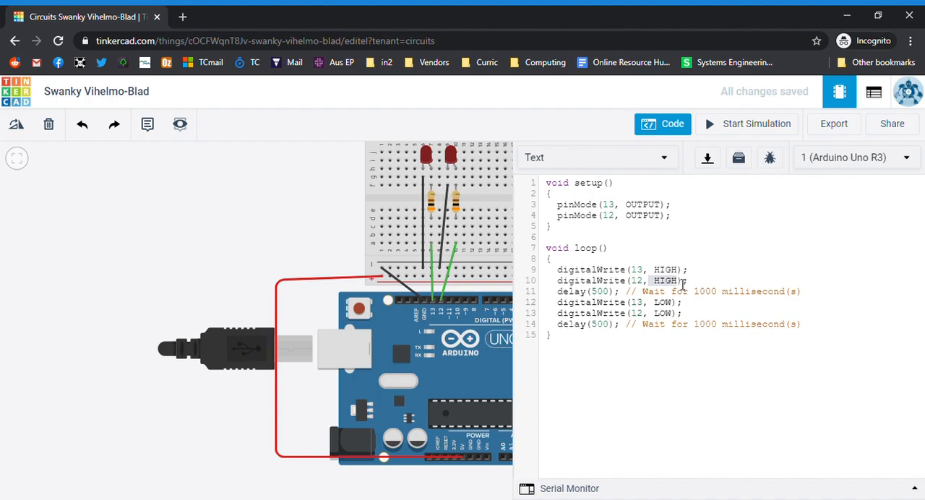
{"action": "left_click", "coordinate": [682, 281]}
{"action": "double_click", "coordinate": [664, 282]}
{"action": "key", "text": "BackSpace"}
{"action": "left_click_drag", "start_coordinate": [677, 308], "coordinate": [655, 317]}
{"action": "left_click", "coordinate": [667, 307]}
{"action": "type", "text": "HIGH"}
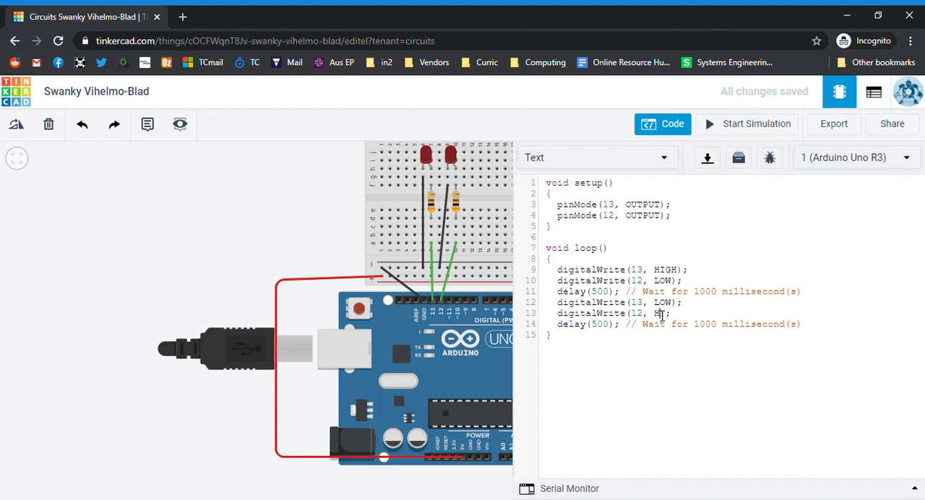
{"action": "left_click", "coordinate": [750, 126]}
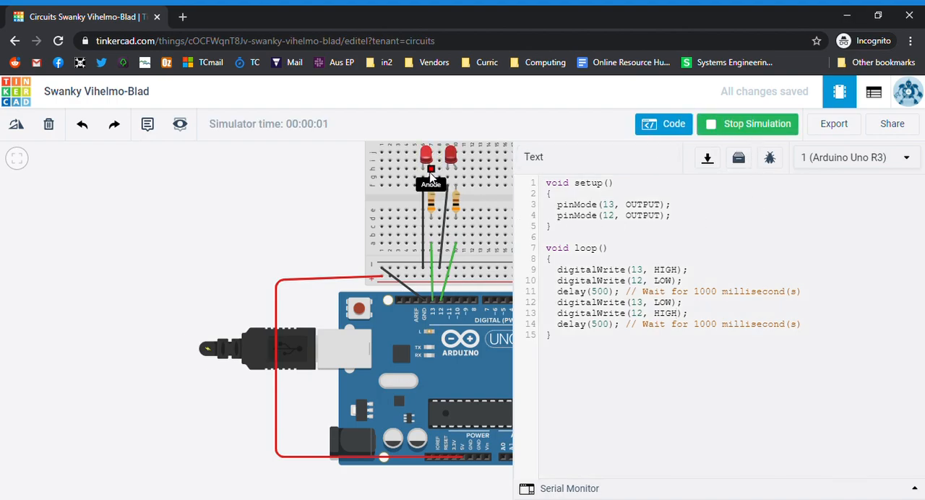